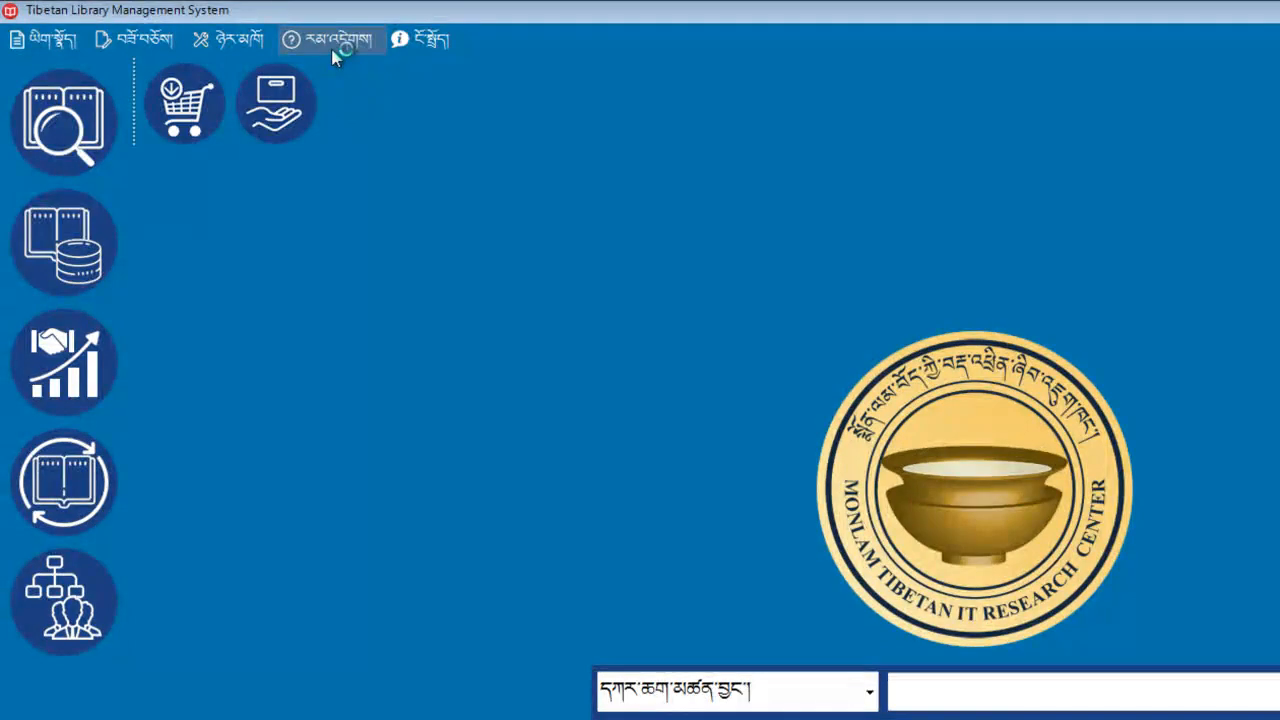
Open the help document, enlarge its window and look through the introduction topic (ངོ་སྤྲོད།).
{"action": "left_click", "coordinate": [328, 43]}
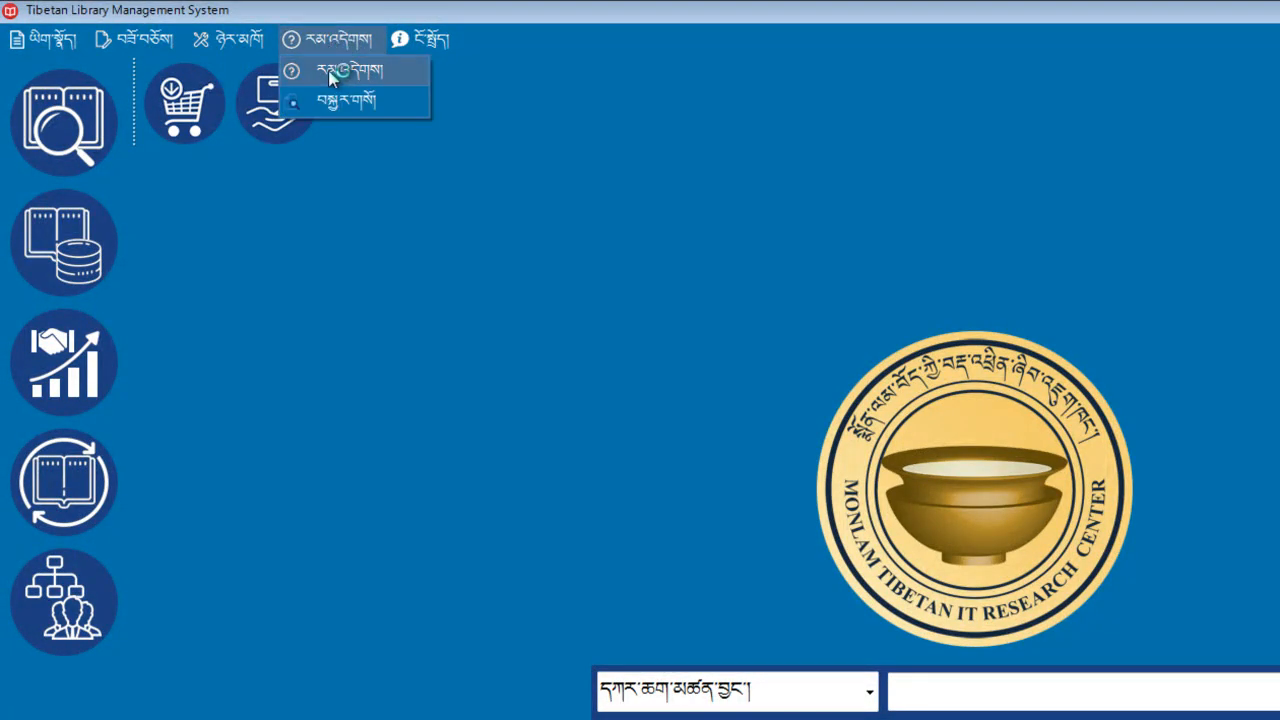
{"action": "left_click", "coordinate": [329, 73]}
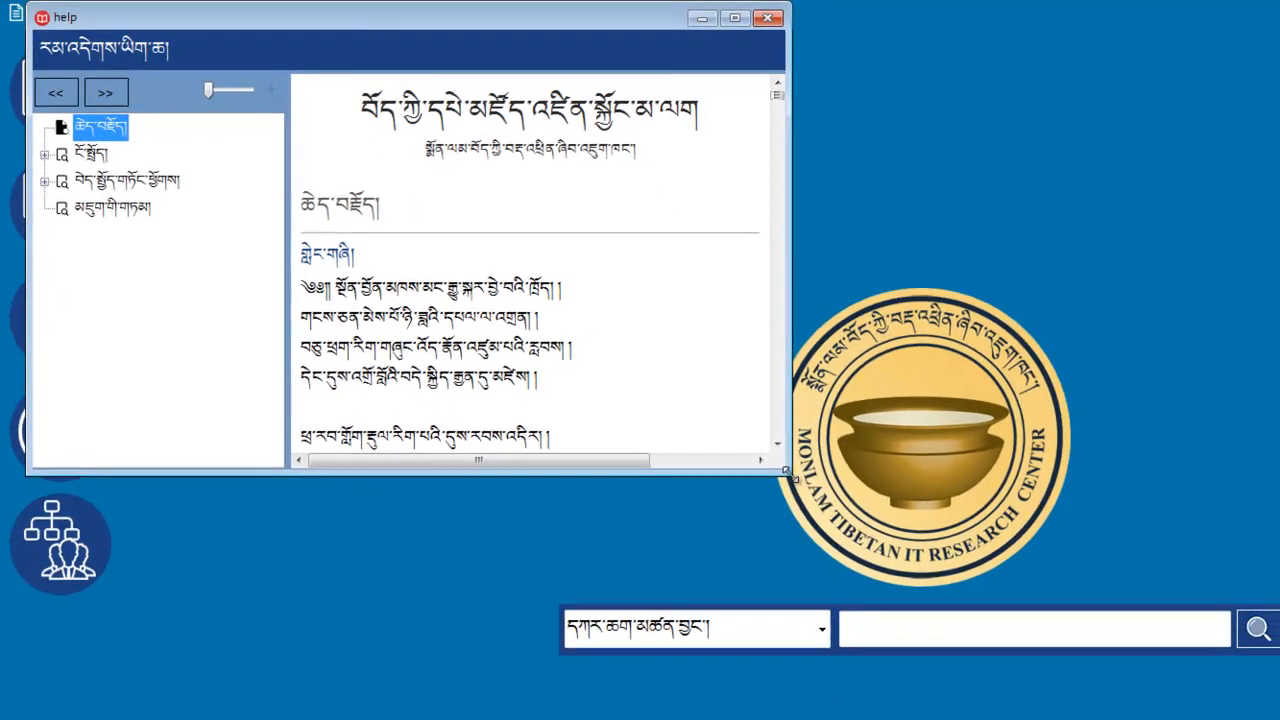
{"action": "left_click_drag", "start_coordinate": [836, 528], "coordinate": [1090, 713]}
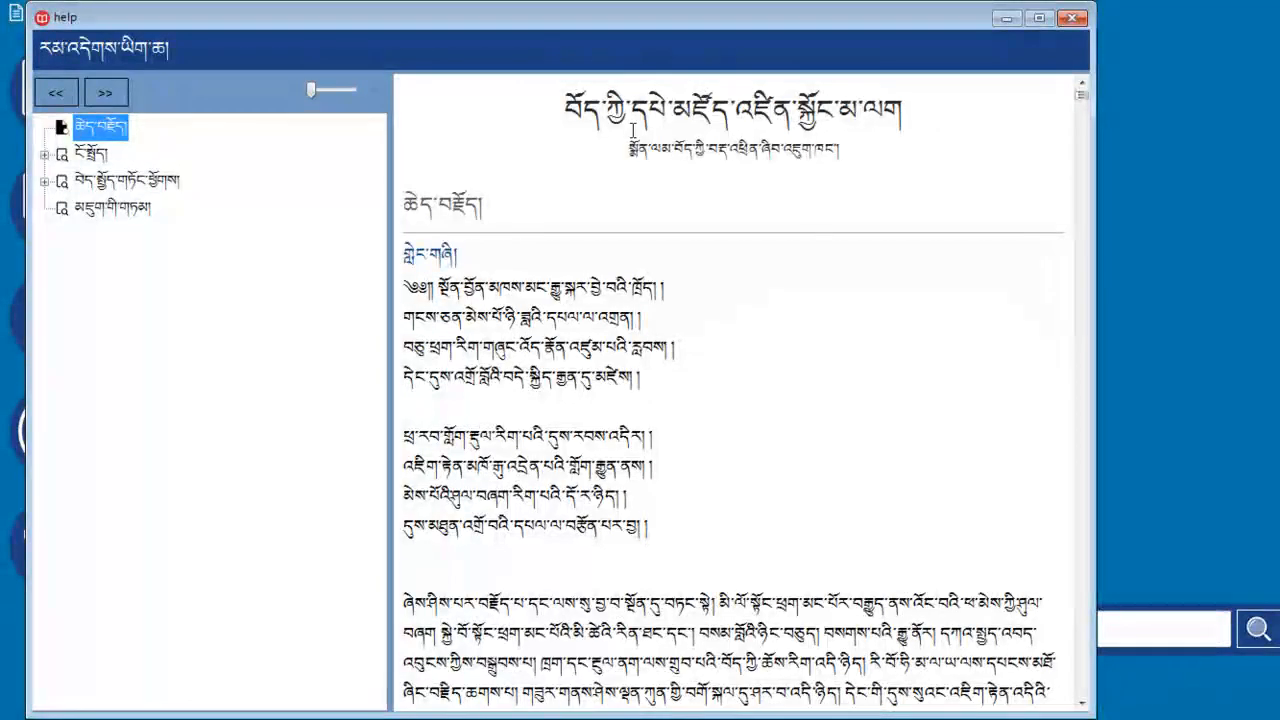
{"action": "left_click", "coordinate": [93, 156]}
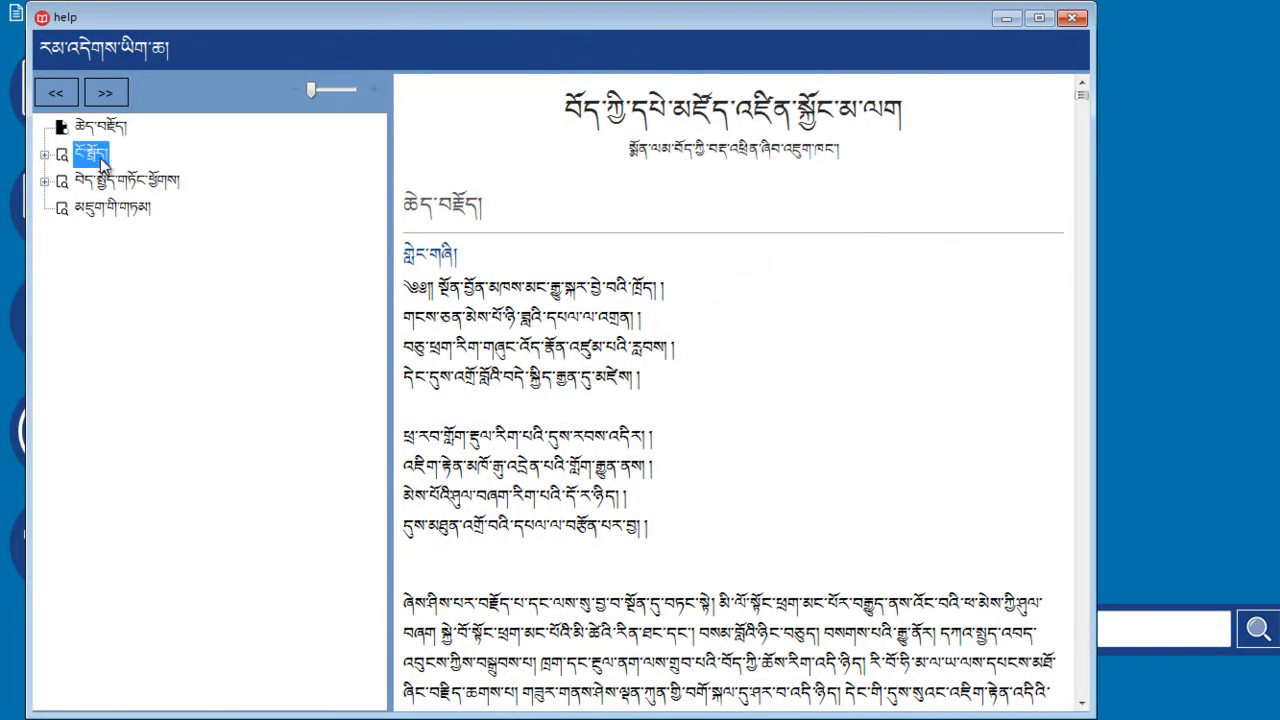
{"action": "left_click_drag", "start_coordinate": [1085, 99], "coordinate": [1080, 132]}
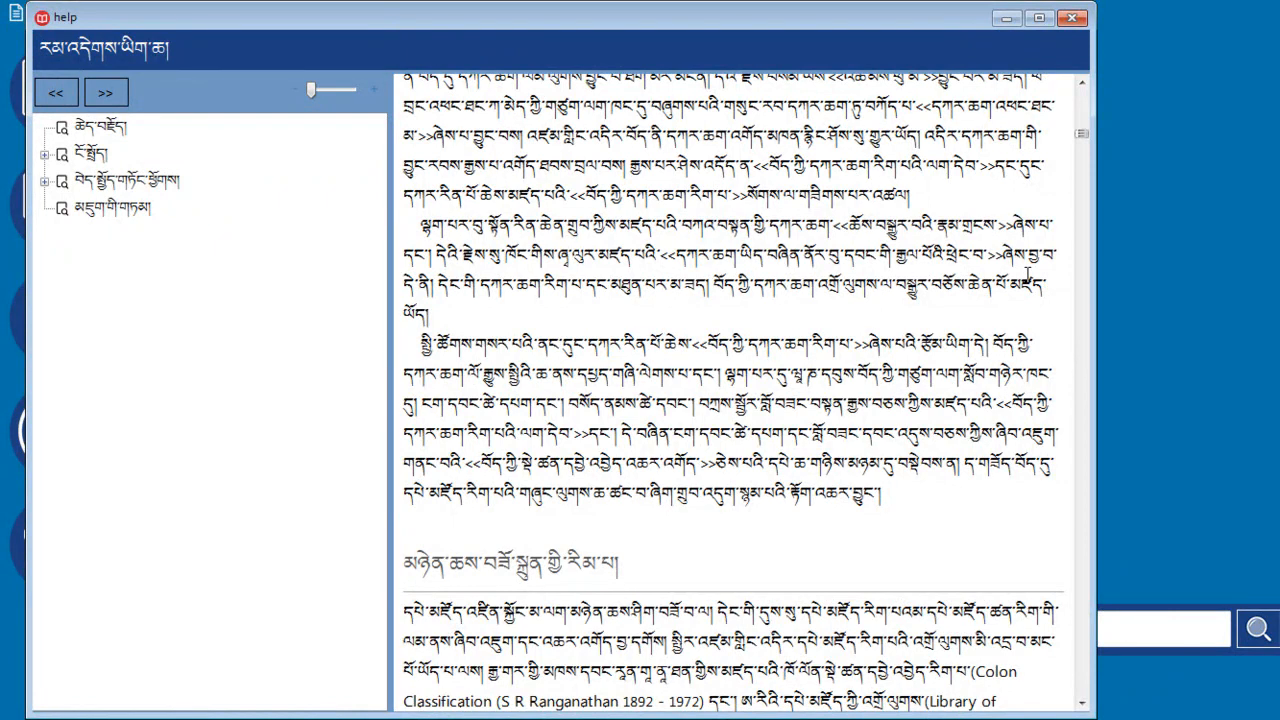
Look through the help document's closing remarks (མཇུག་གི་གཏམ།) and usage instructions (བེད་སྤྱོད་གཏོང་ཕྱོགས།), and close the help window.
{"action": "left_click", "coordinate": [124, 210]}
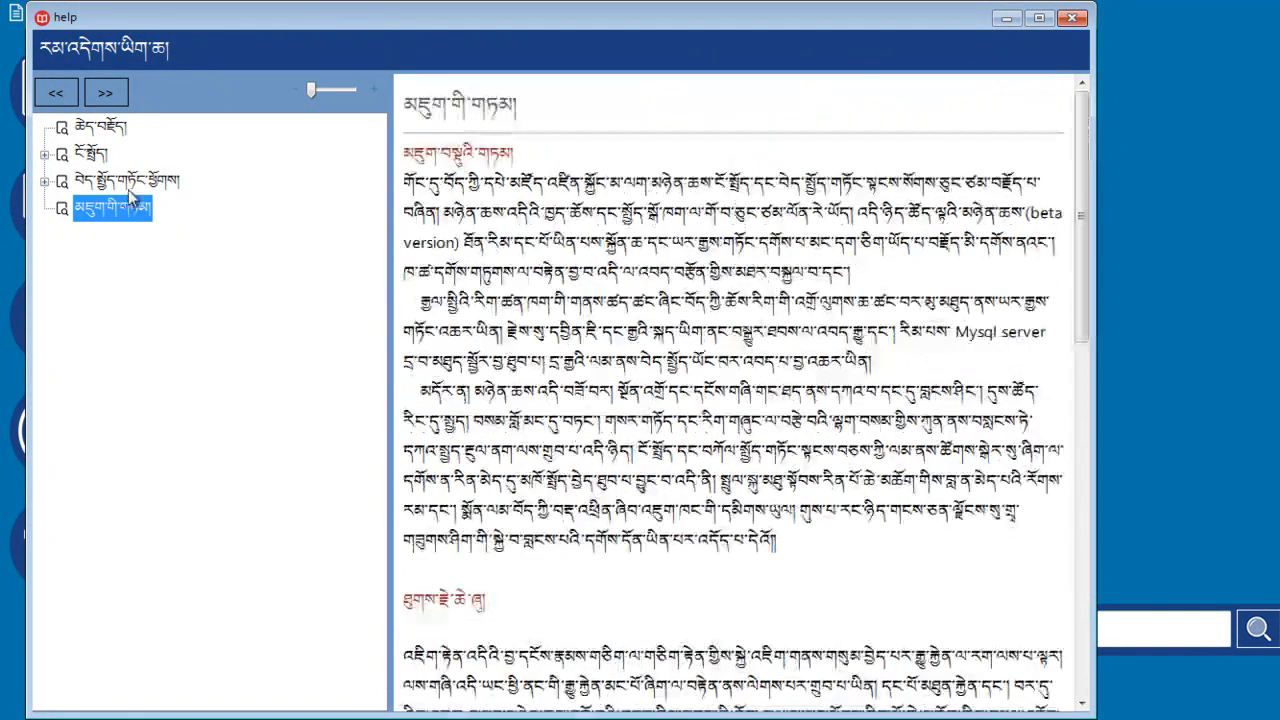
{"action": "left_click", "coordinate": [131, 186]}
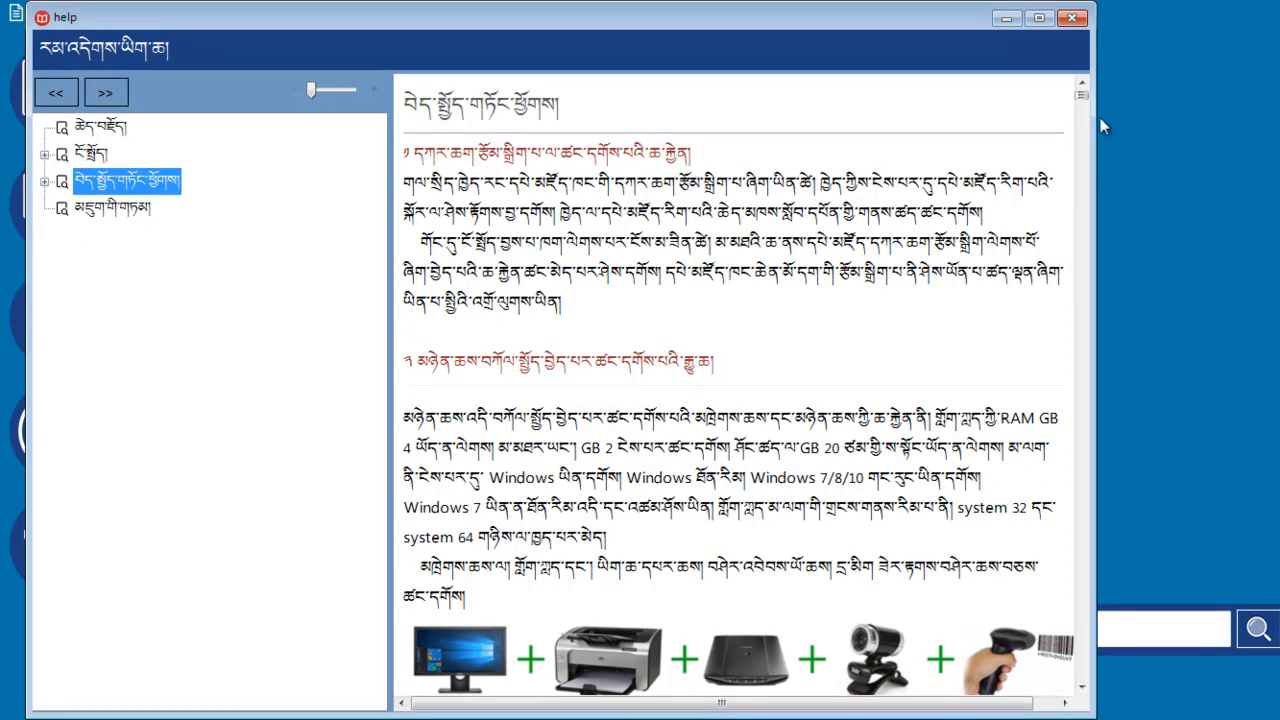
{"action": "left_click_drag", "start_coordinate": [1080, 94], "coordinate": [1079, 196]}
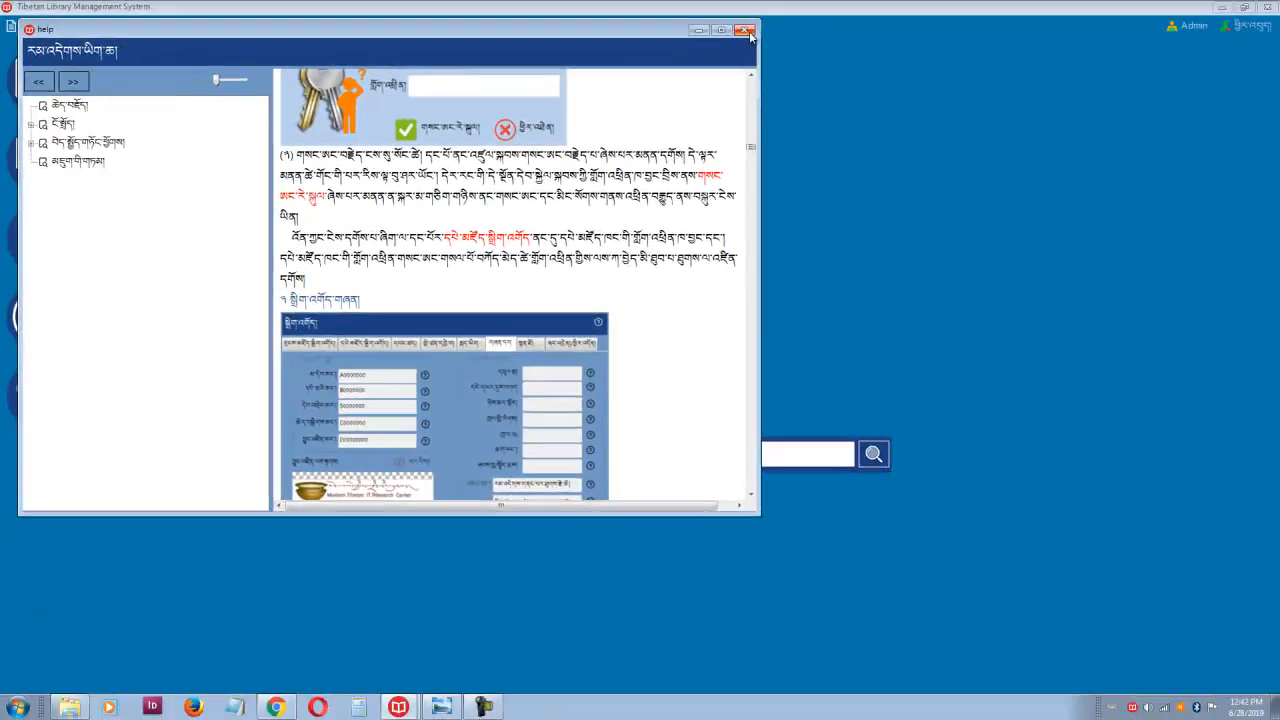
{"action": "left_click", "coordinate": [1072, 18]}
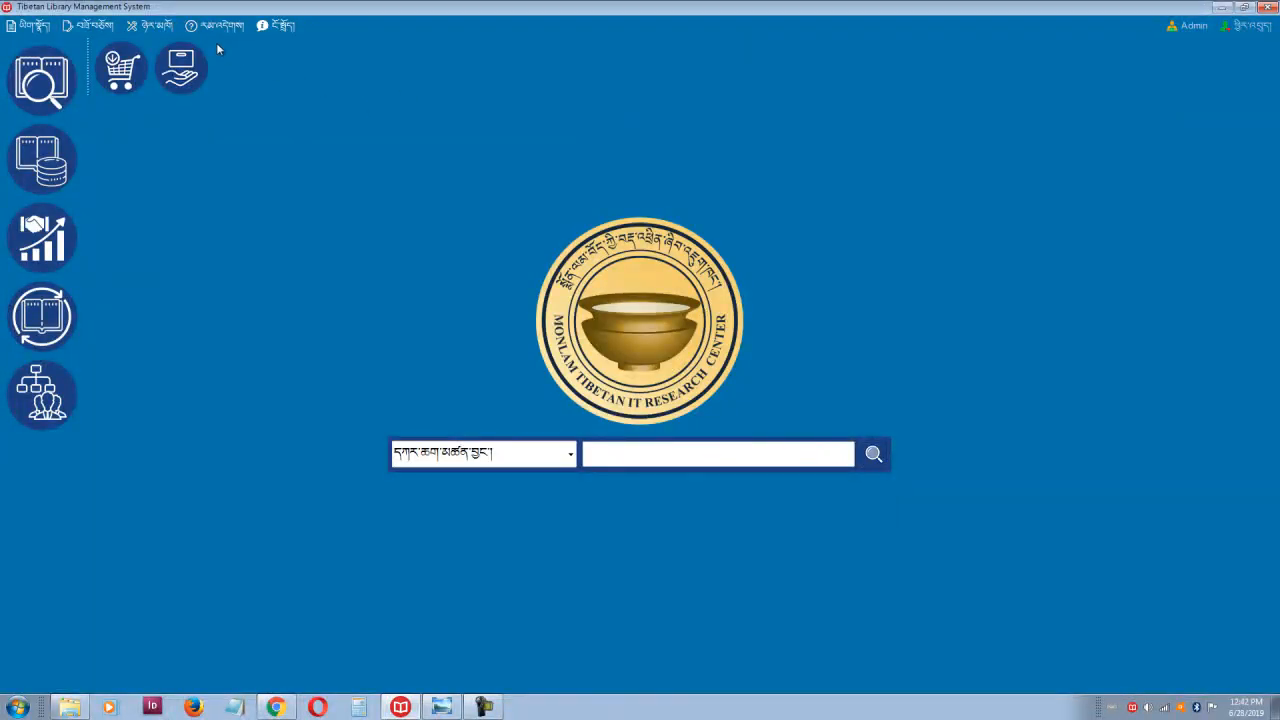
View the software's version and credits information, and check for a software update.
{"action": "left_click", "coordinate": [276, 28]}
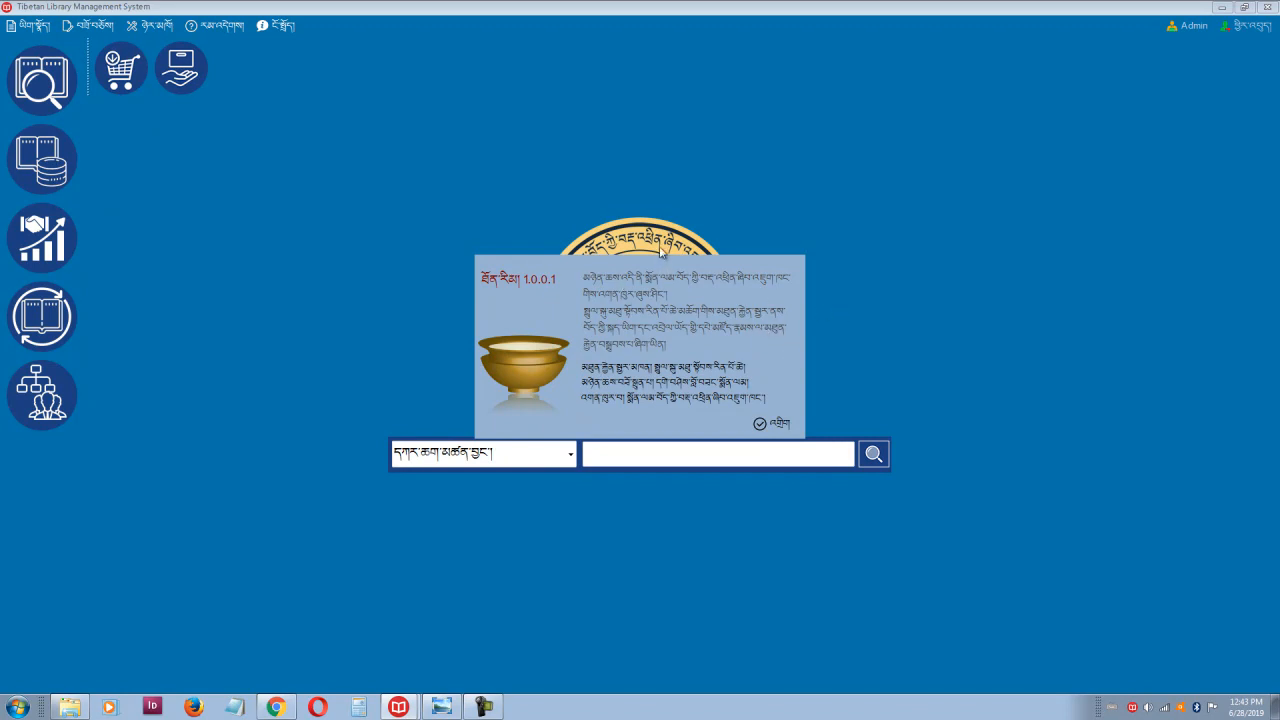
{"action": "left_click", "coordinate": [780, 424]}
{"action": "left_click", "coordinate": [215, 25]}
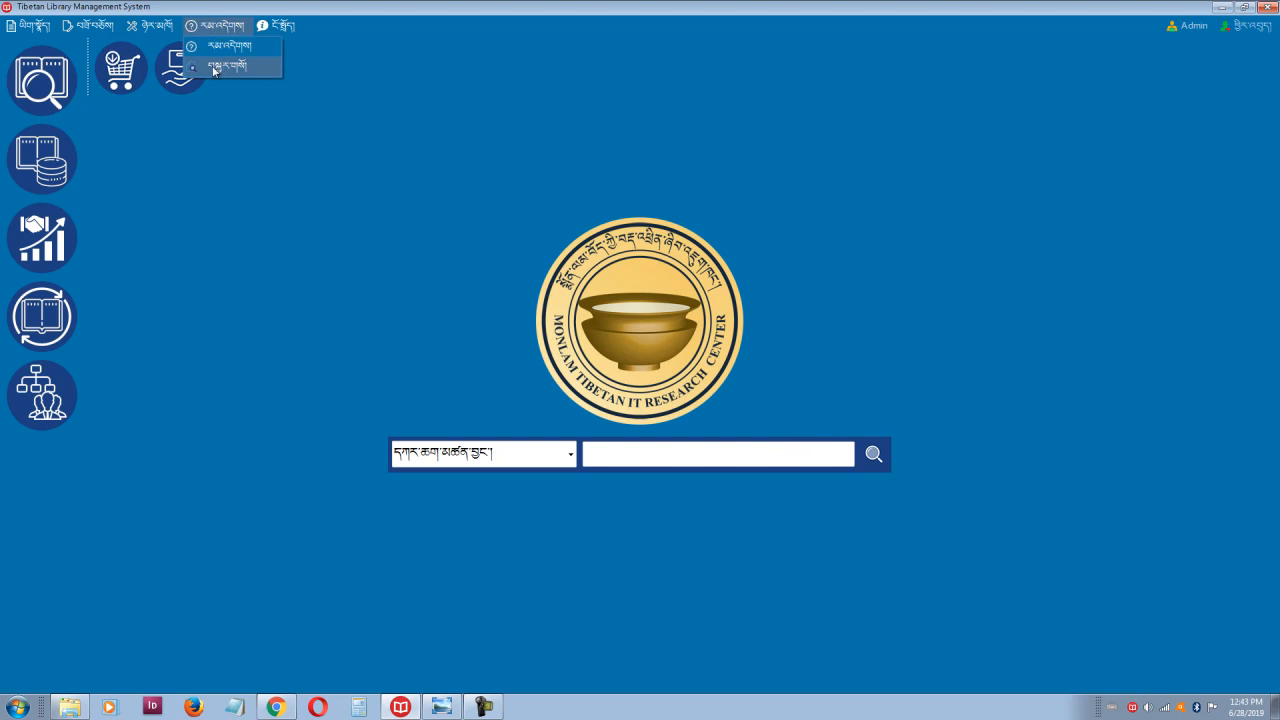
{"action": "left_click", "coordinate": [215, 67]}
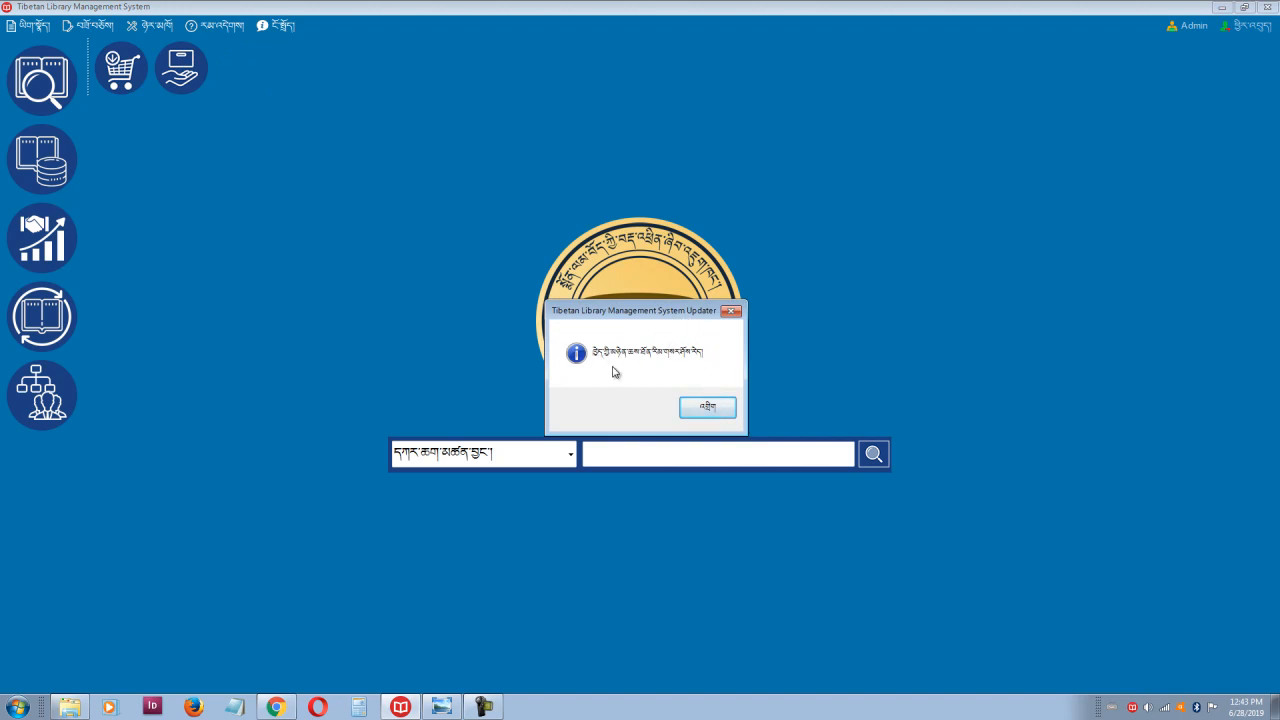
{"action": "left_click", "coordinate": [706, 408]}
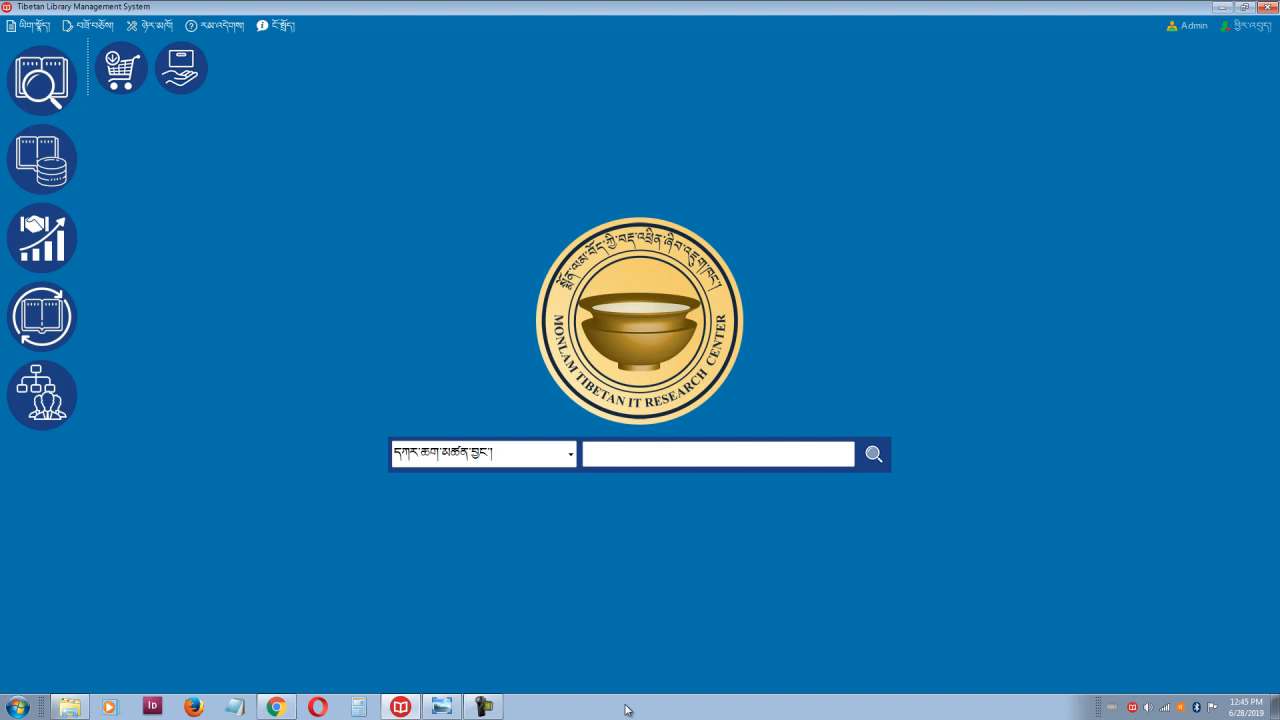
Show the book circulation tools, open the barcode scanning prompt and dismiss it without scanning a book.
{"action": "left_click", "coordinate": [47, 327]}
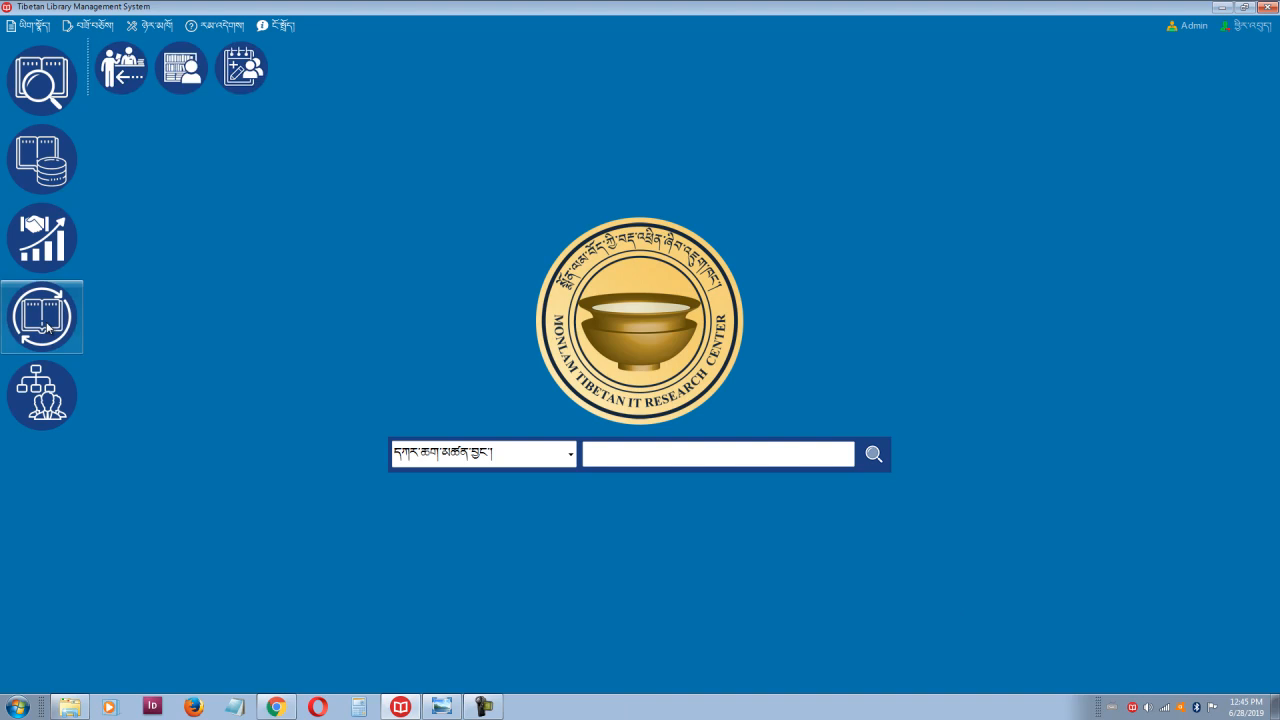
{"action": "left_click", "coordinate": [122, 68]}
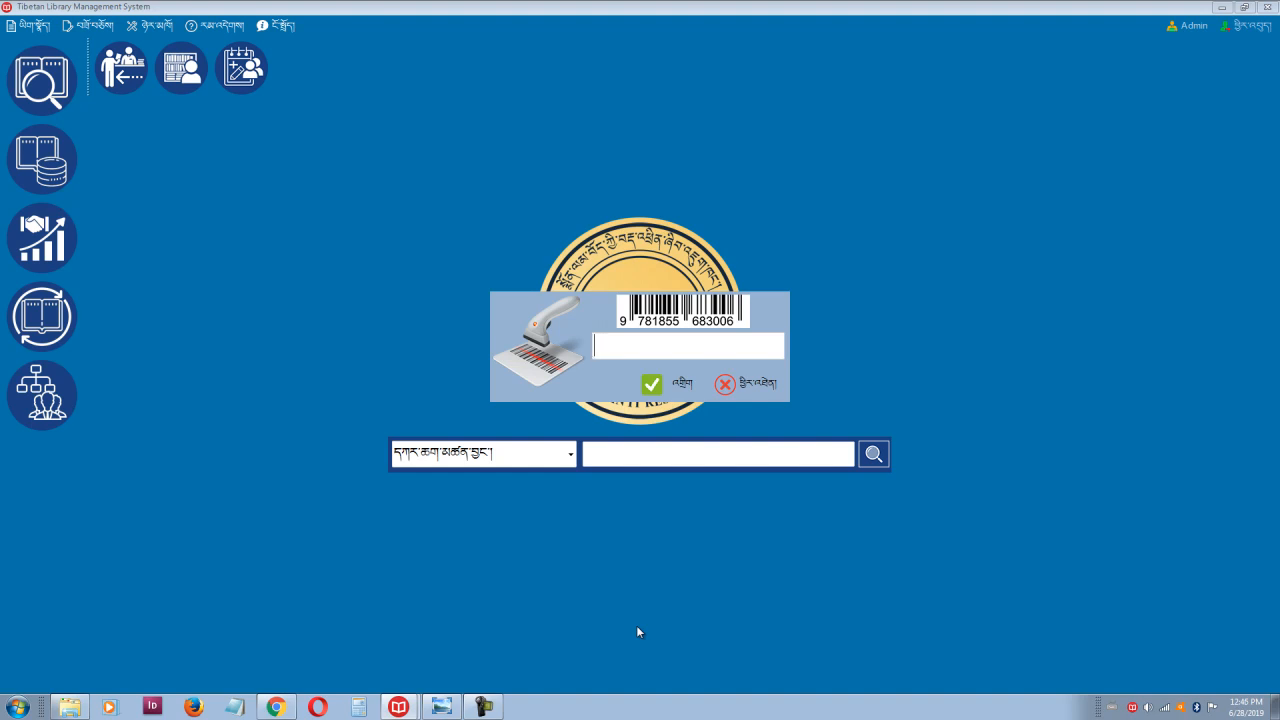
{"action": "left_click", "coordinate": [770, 388]}
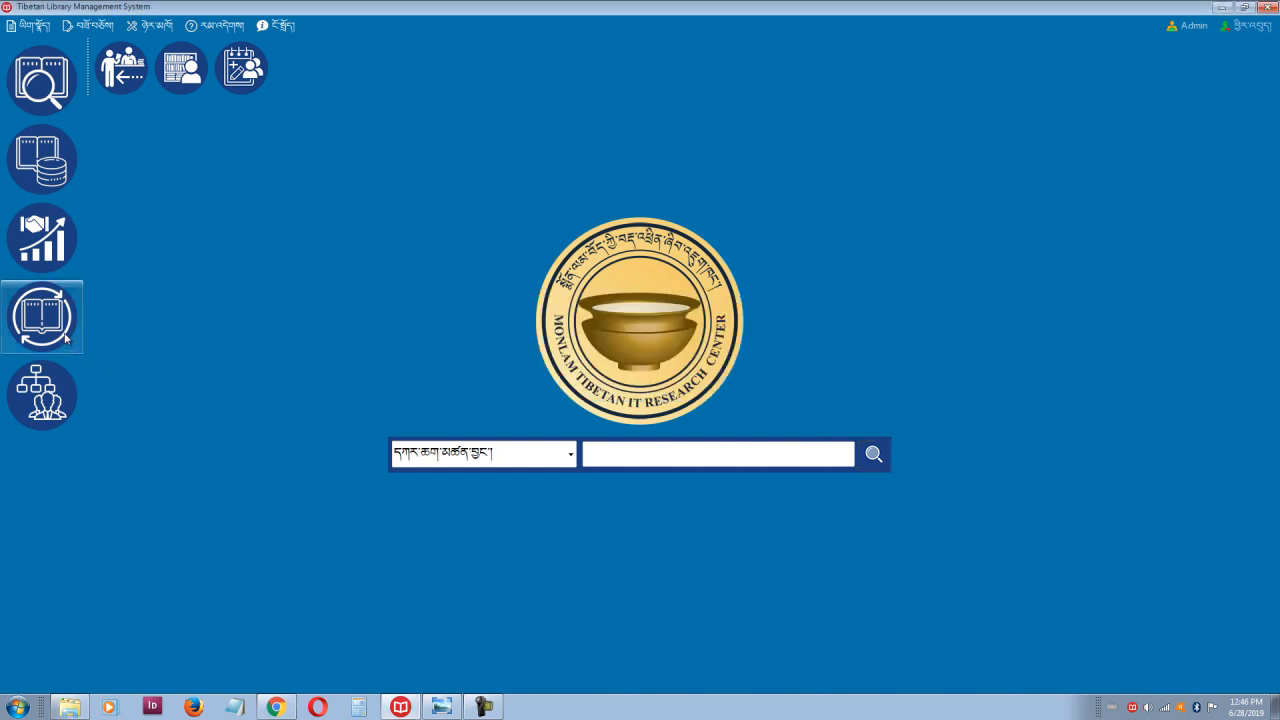
Open the Main Book Data catalogue, examine the details of the first book record and close the catalogue.
{"action": "left_click", "coordinate": [52, 178]}
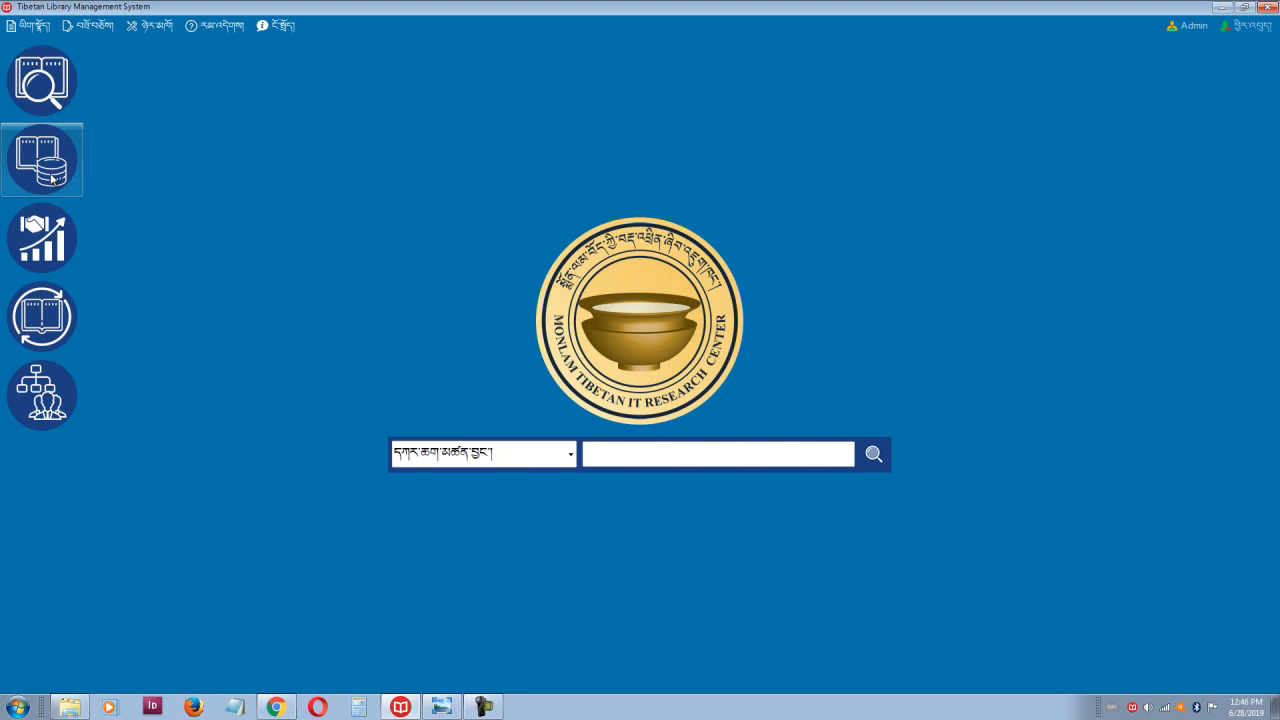
{"action": "left_click", "coordinate": [182, 68]}
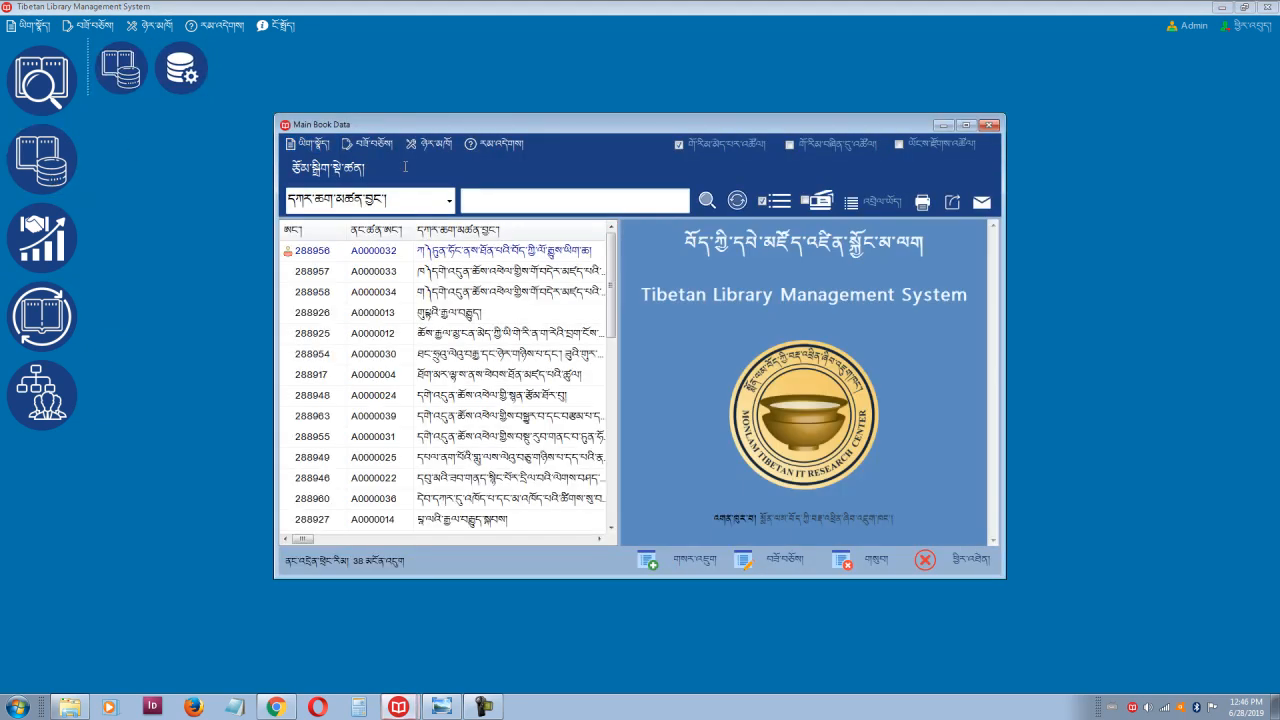
{"action": "scroll", "coordinate": [995, 285], "scroll_direction": "down", "scroll_amount": 2}
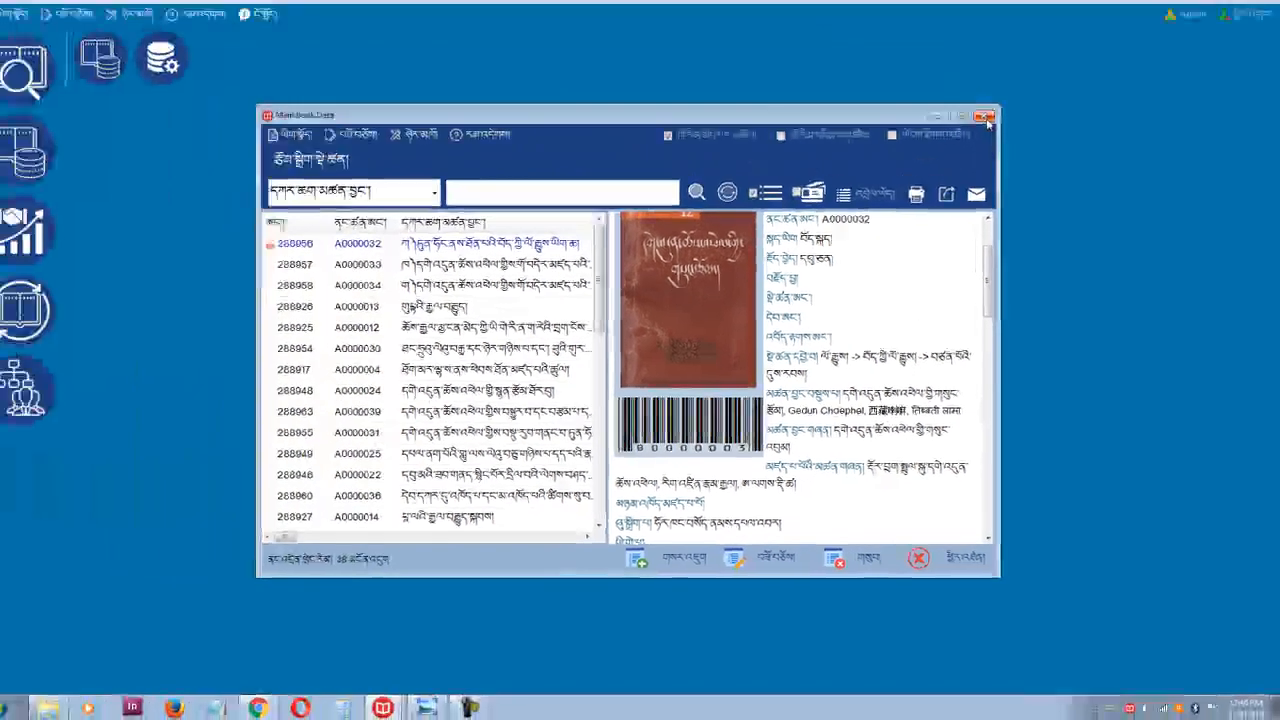
{"action": "left_click", "coordinate": [990, 118]}
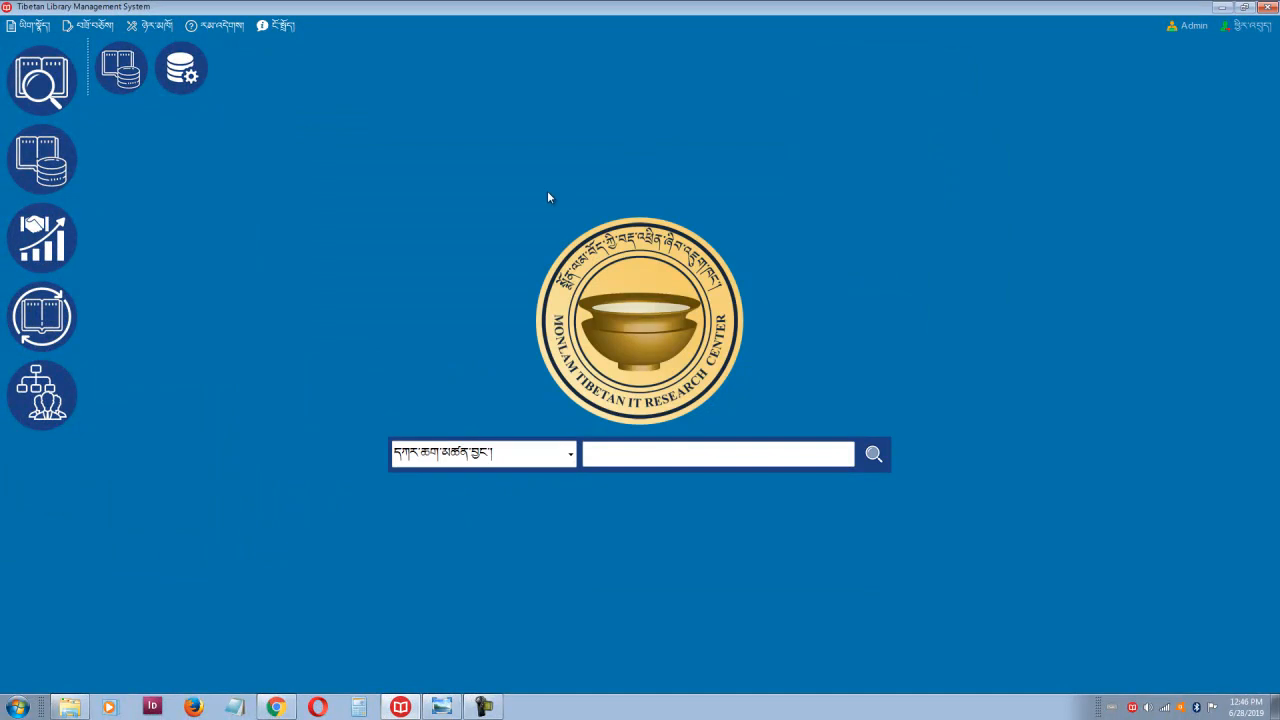
Open a new sales order form from the sales tools, view its barcode scanning prompt and dismiss the prompt.
{"action": "left_click", "coordinate": [50, 242]}
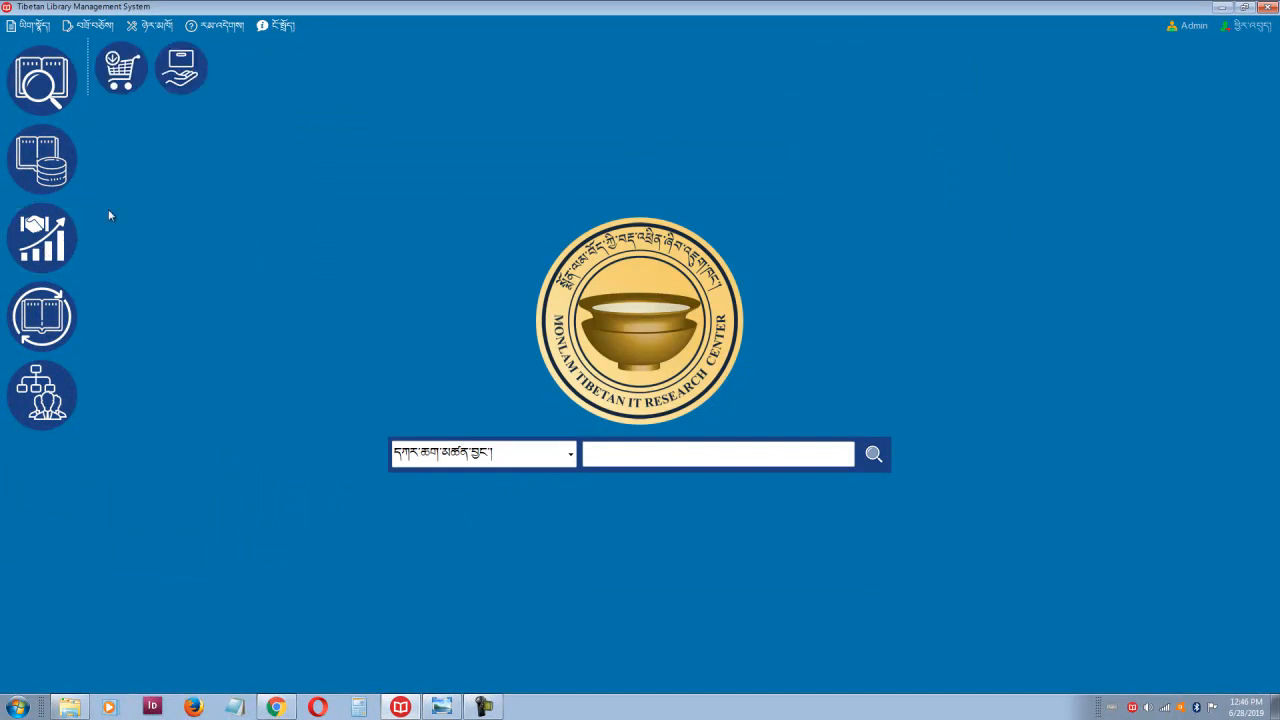
{"action": "left_click", "coordinate": [163, 84]}
{"action": "left_click", "coordinate": [213, 118]}
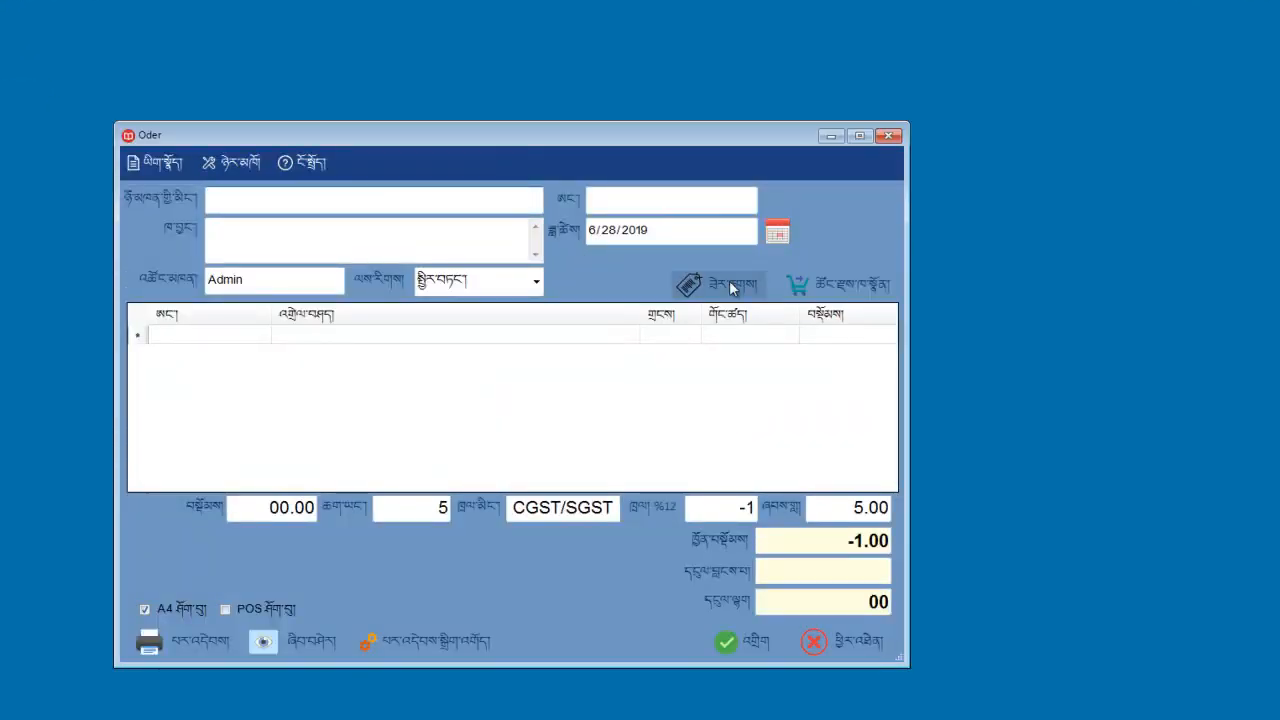
{"action": "left_click", "coordinate": [759, 287]}
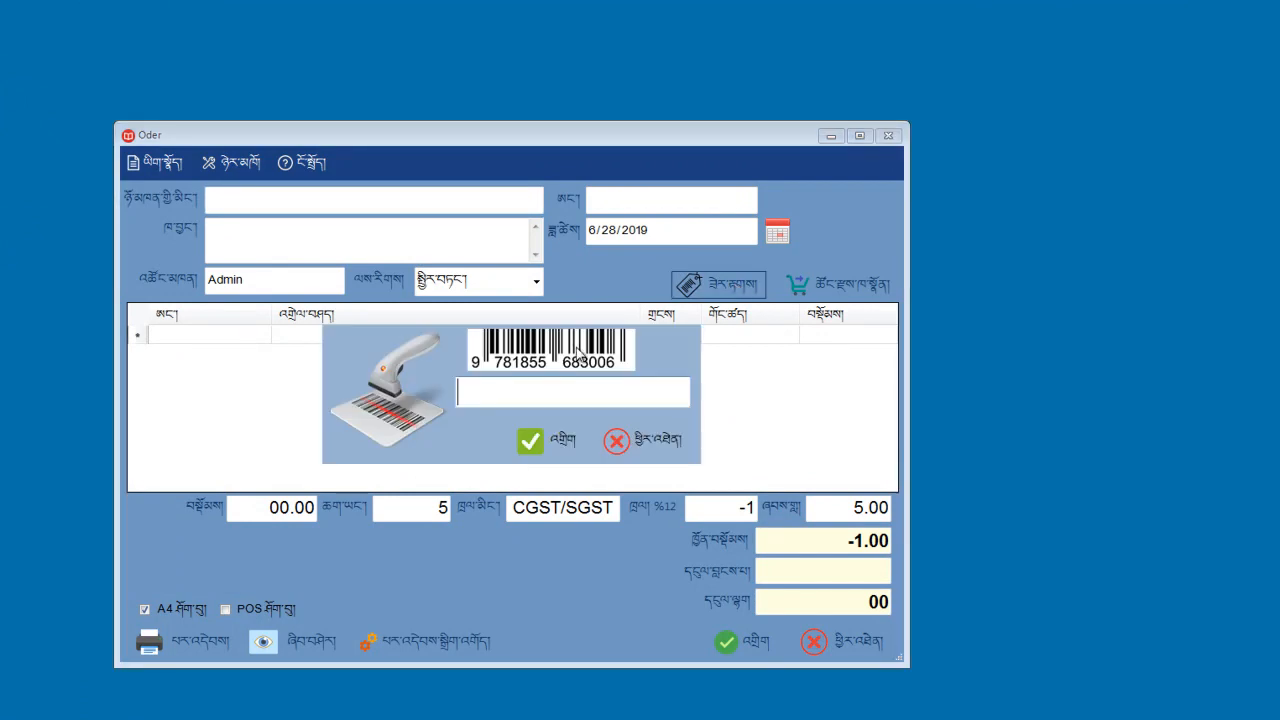
{"action": "left_click", "coordinate": [660, 441]}
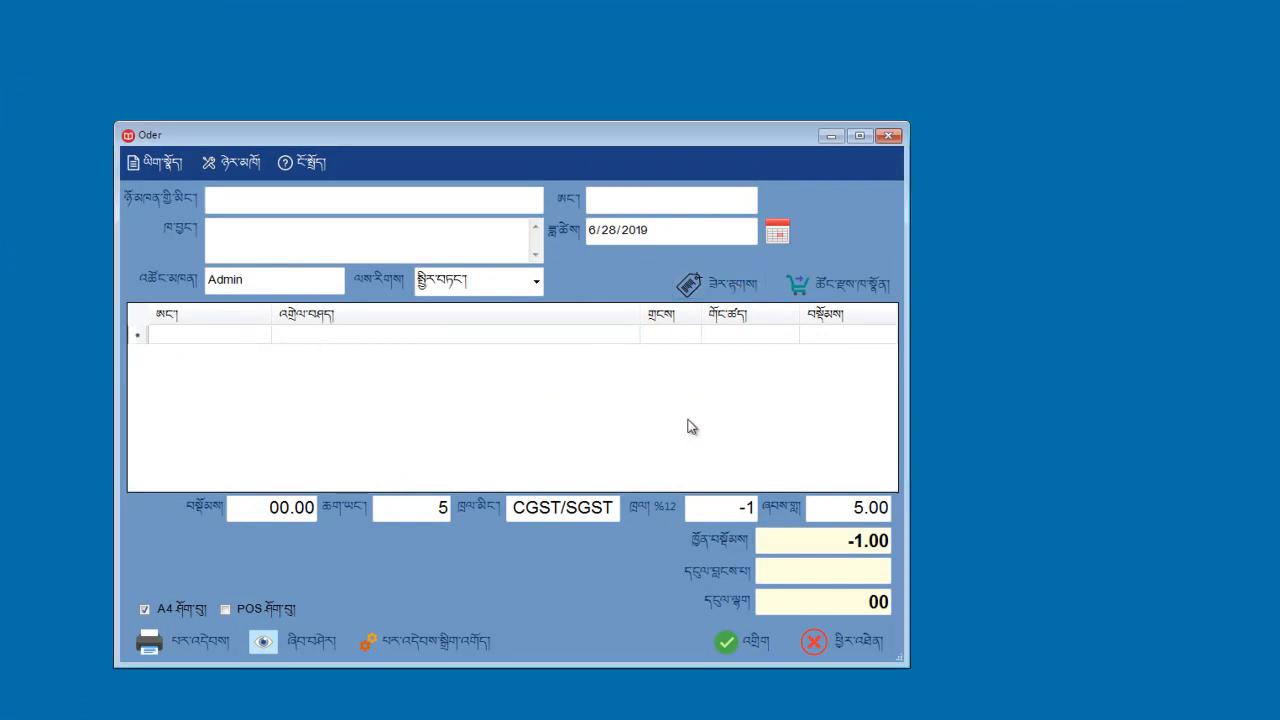
View the Sell Books list from the order form, highlight the second item's barcode number, and close the list and the order.
{"action": "left_click", "coordinate": [824, 288]}
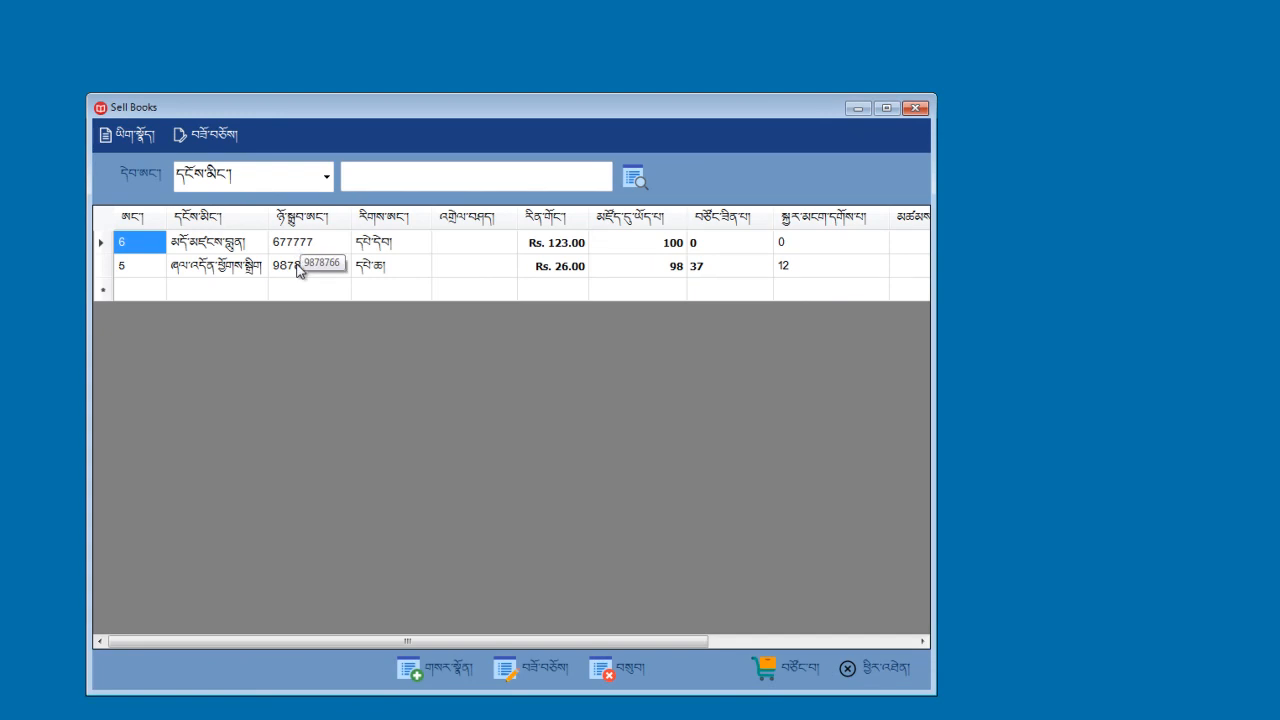
{"action": "left_click_drag", "start_coordinate": [592, 640], "coordinate": [492, 629]}
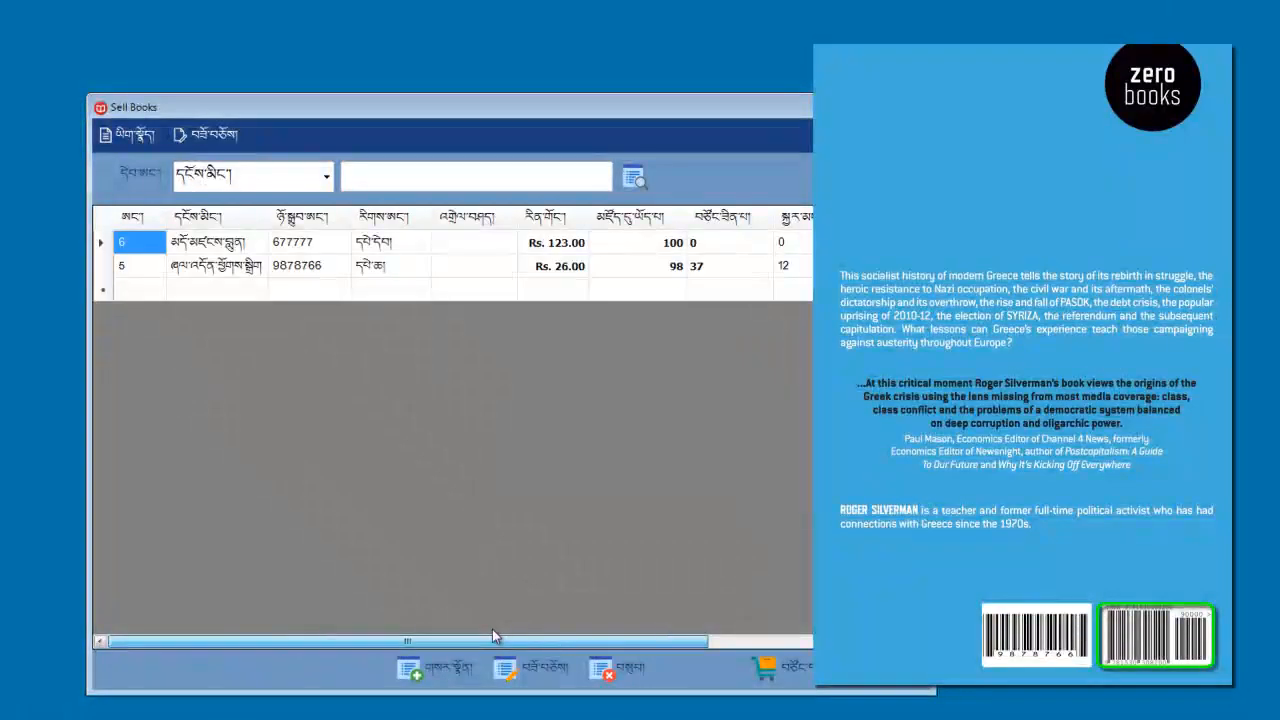
{"action": "left_click", "coordinate": [306, 268]}
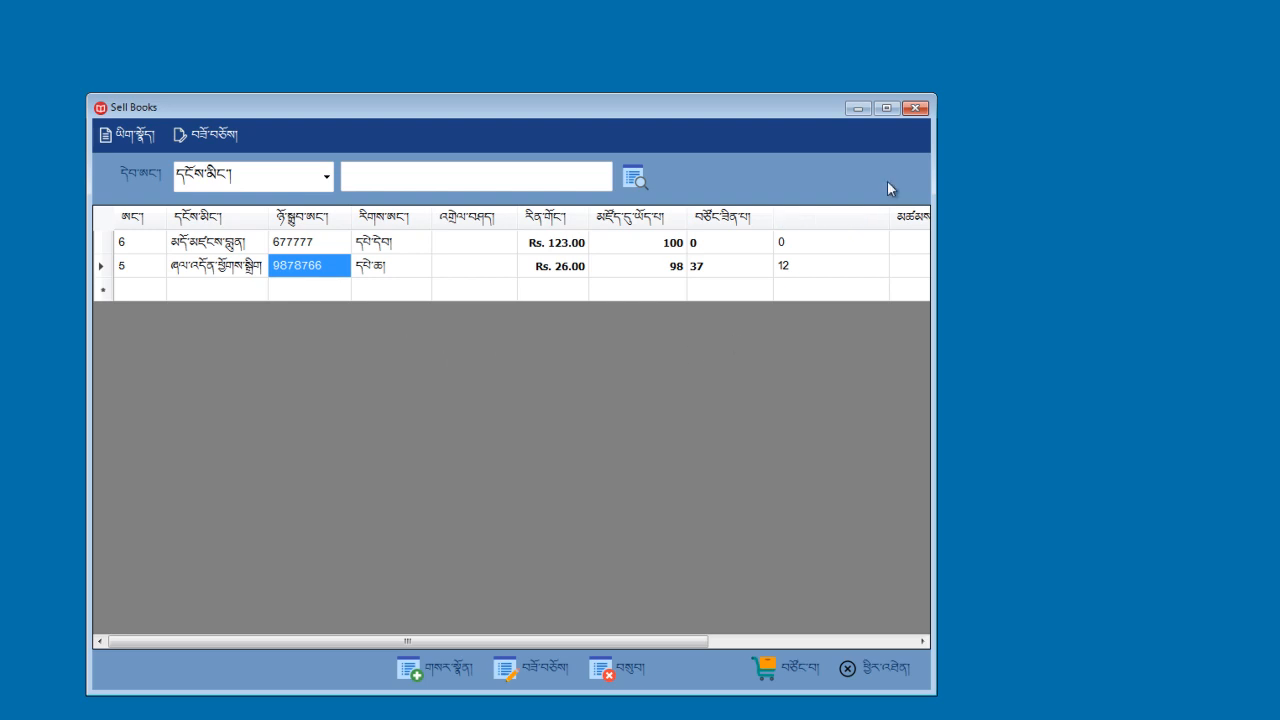
{"action": "left_click", "coordinate": [918, 107]}
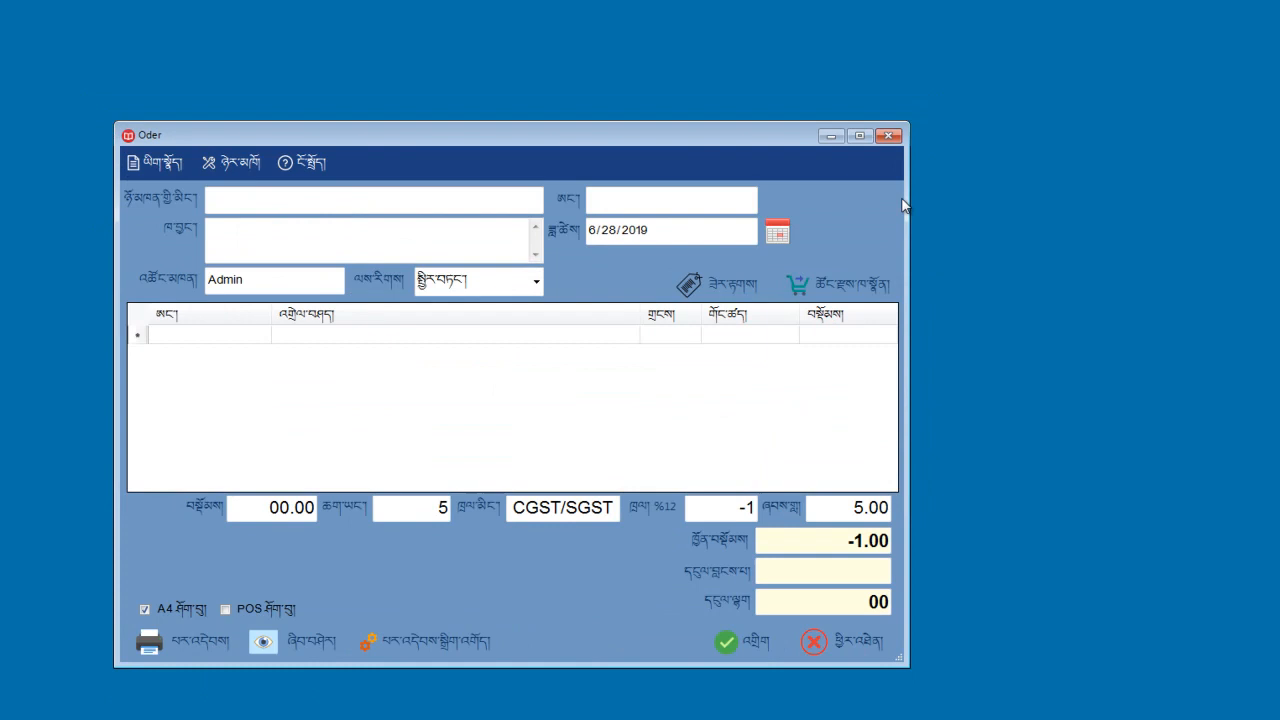
{"action": "left_click", "coordinate": [888, 135]}
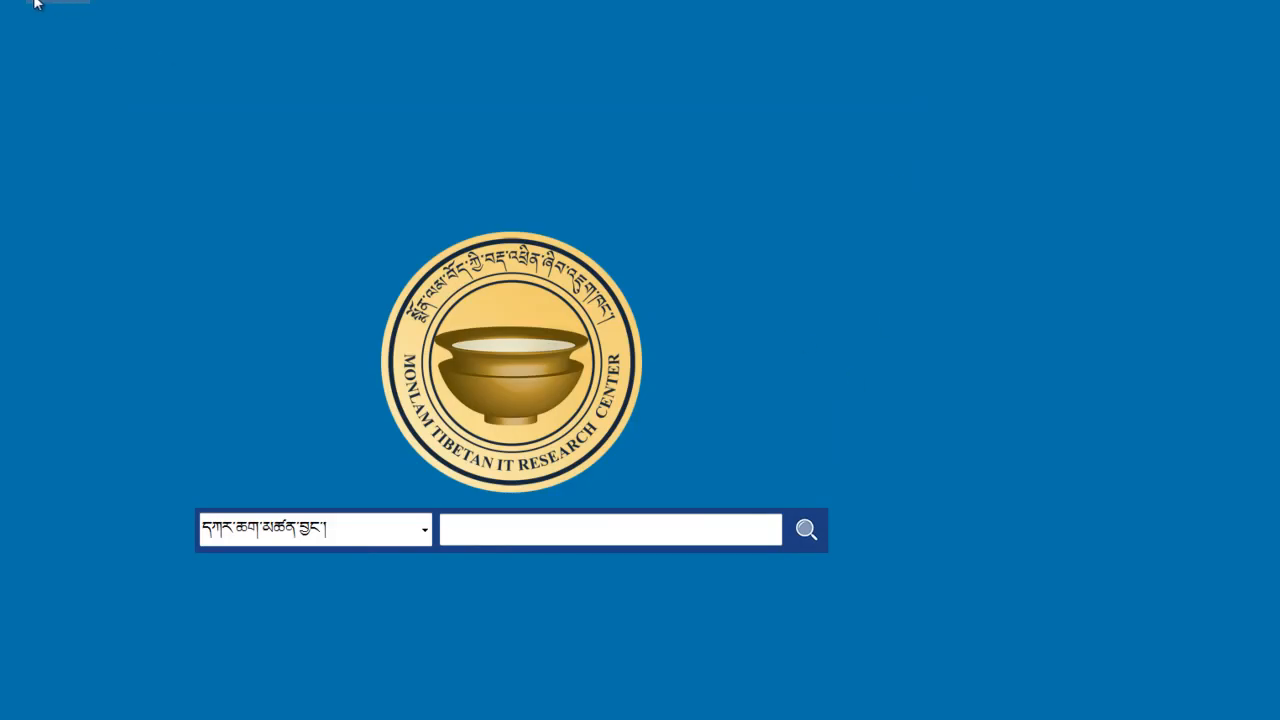
Reopen the help document, maximize its window and read through the preface down to the history of library science.
{"action": "left_click", "coordinate": [224, 26]}
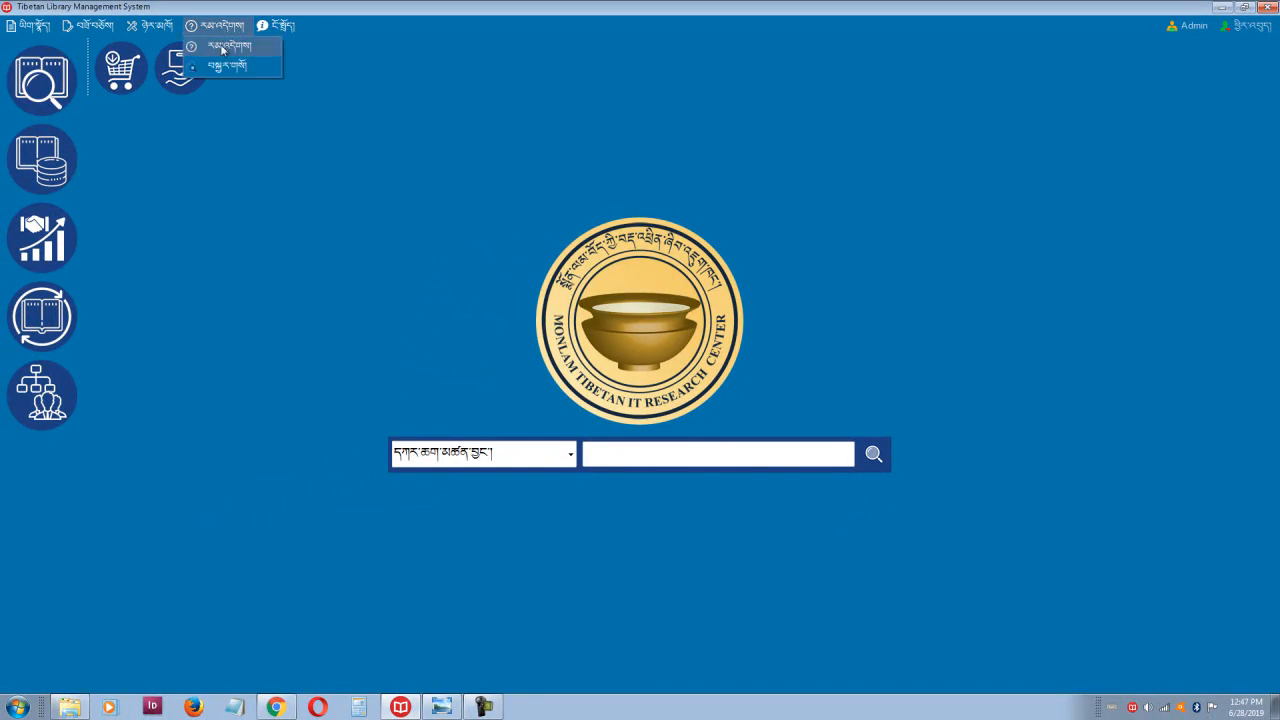
{"action": "left_click", "coordinate": [230, 45]}
{"action": "left_click", "coordinate": [561, 83]}
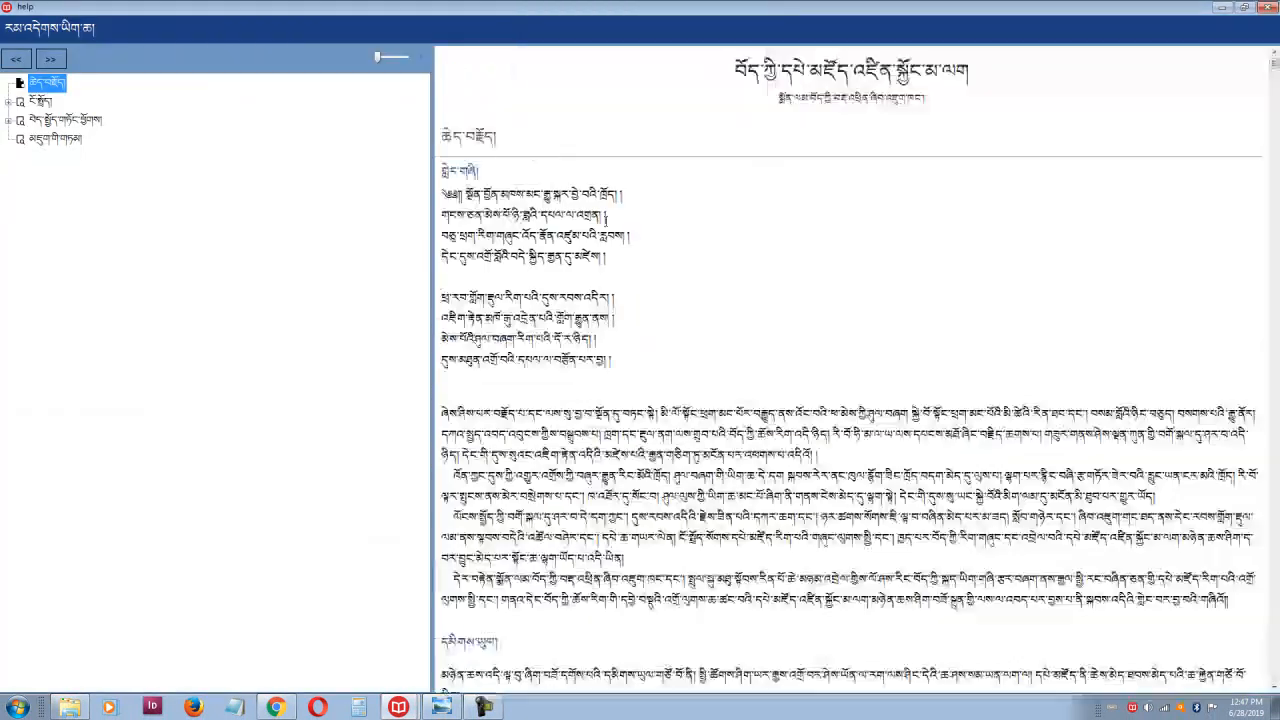
{"action": "scroll", "coordinate": [695, 316], "scroll_direction": "down", "scroll_amount": 3}
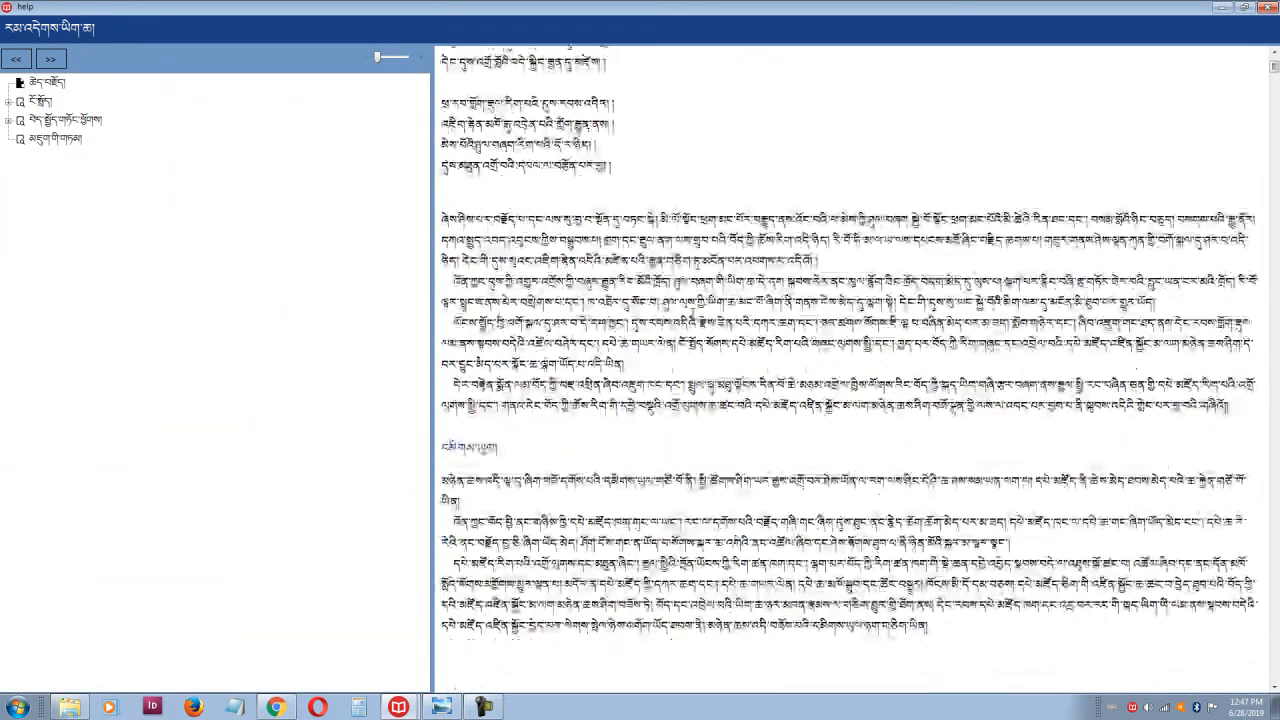
{"action": "scroll", "coordinate": [688, 322], "scroll_direction": "up", "scroll_amount": 3}
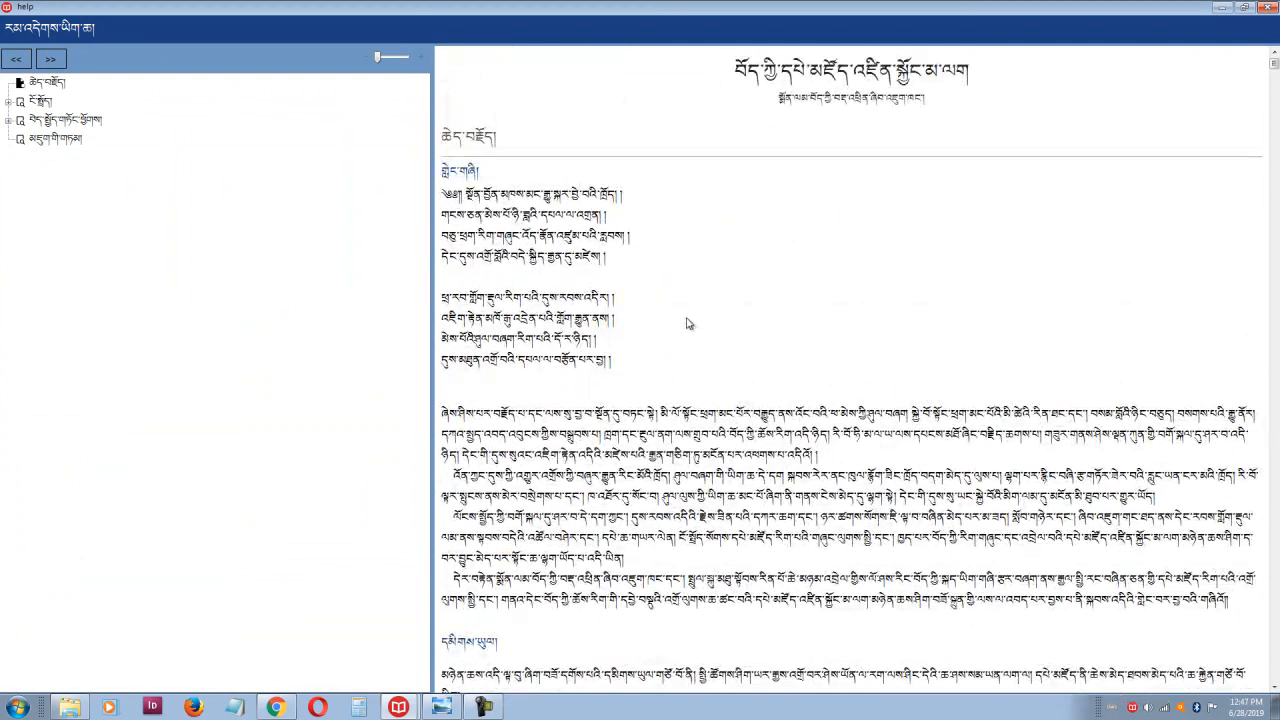
{"action": "scroll", "coordinate": [688, 323], "scroll_direction": "down", "scroll_amount": 3}
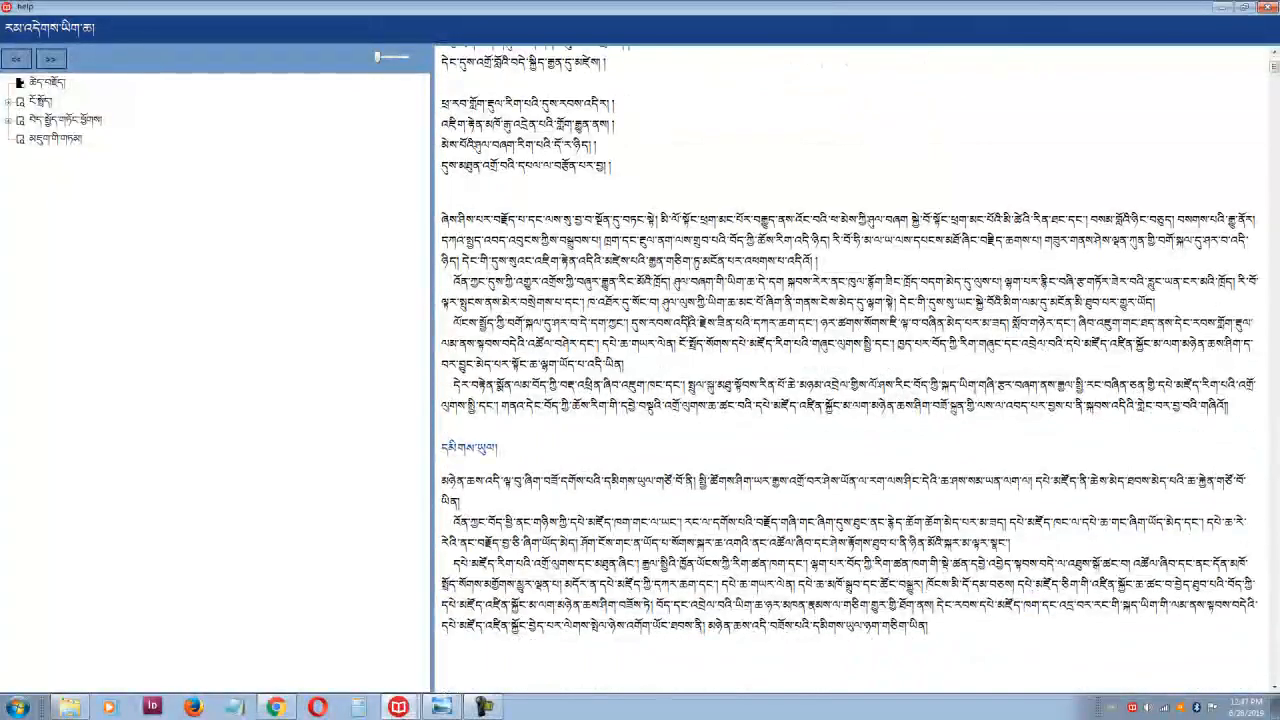
{"action": "scroll", "coordinate": [688, 322], "scroll_direction": "down", "scroll_amount": 7}
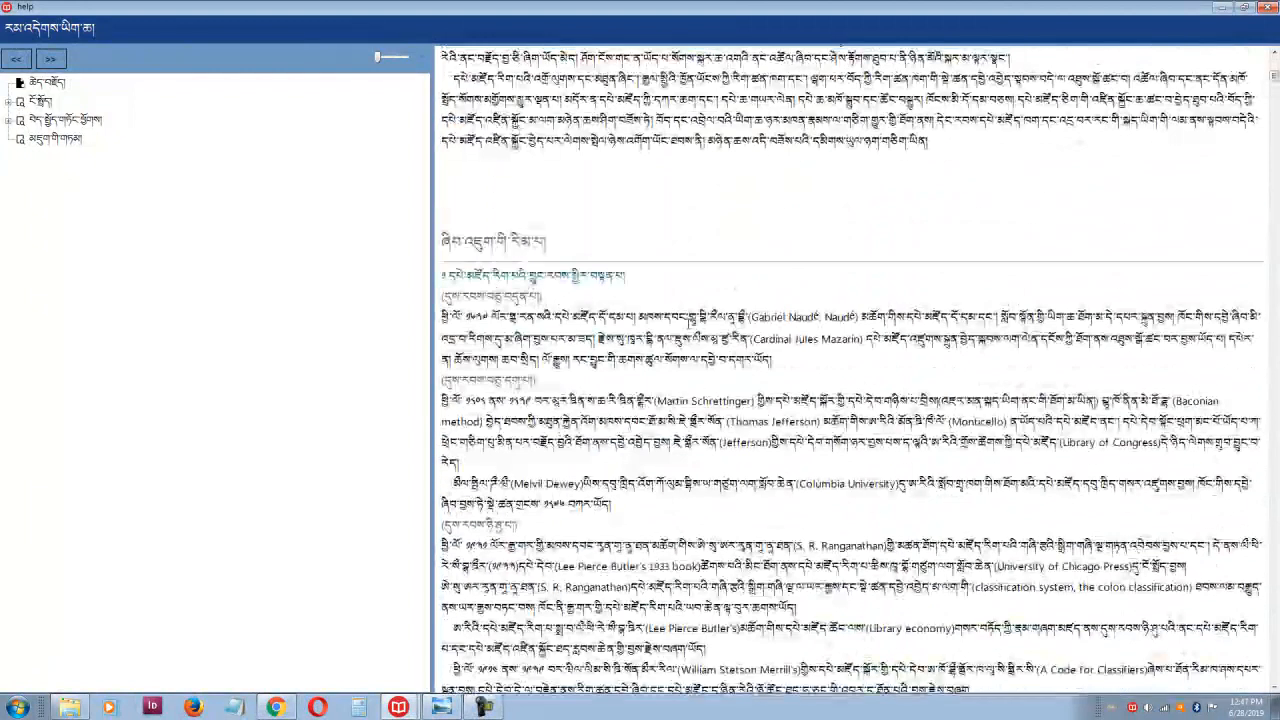
Read the help document from the history of library science through the software development section to Ranganathan's five categories and the Call No explanation.
{"action": "scroll", "coordinate": [688, 322], "scroll_direction": "down", "scroll_amount": 2}
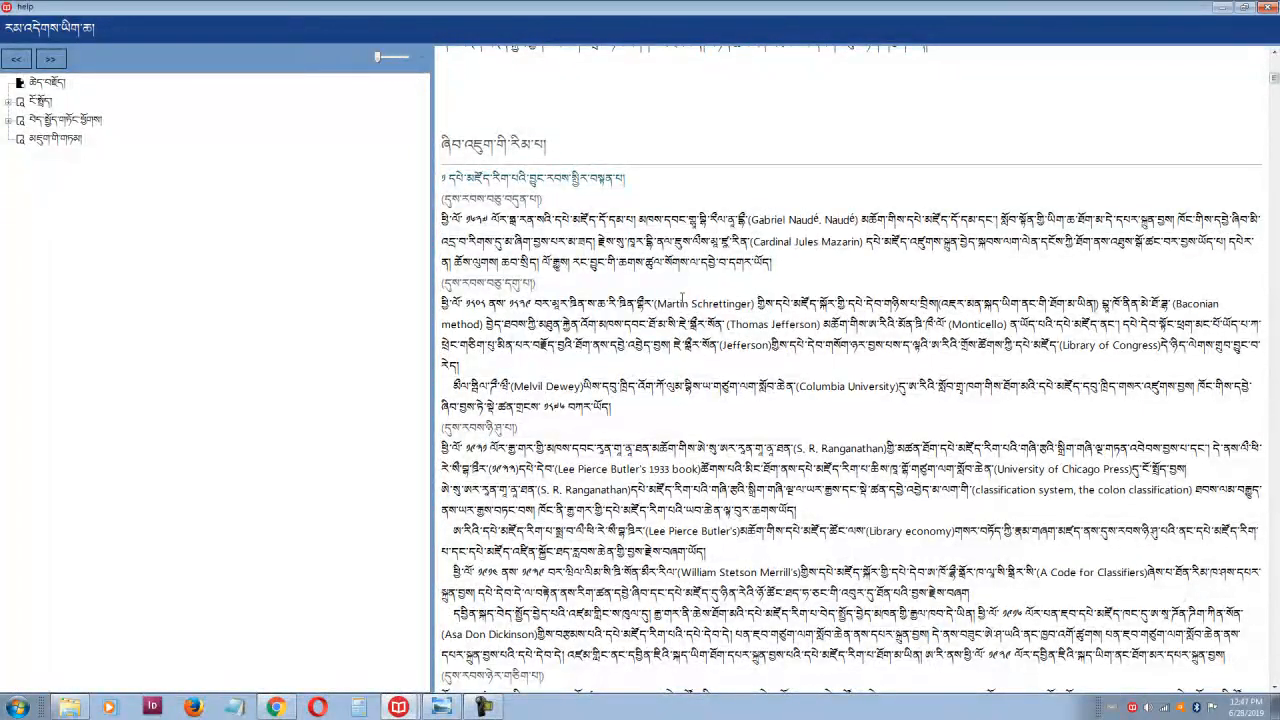
{"action": "scroll", "coordinate": [683, 298], "scroll_direction": "down", "scroll_amount": 4}
{"action": "scroll", "coordinate": [850, 370], "scroll_direction": "down", "scroll_amount": 8}
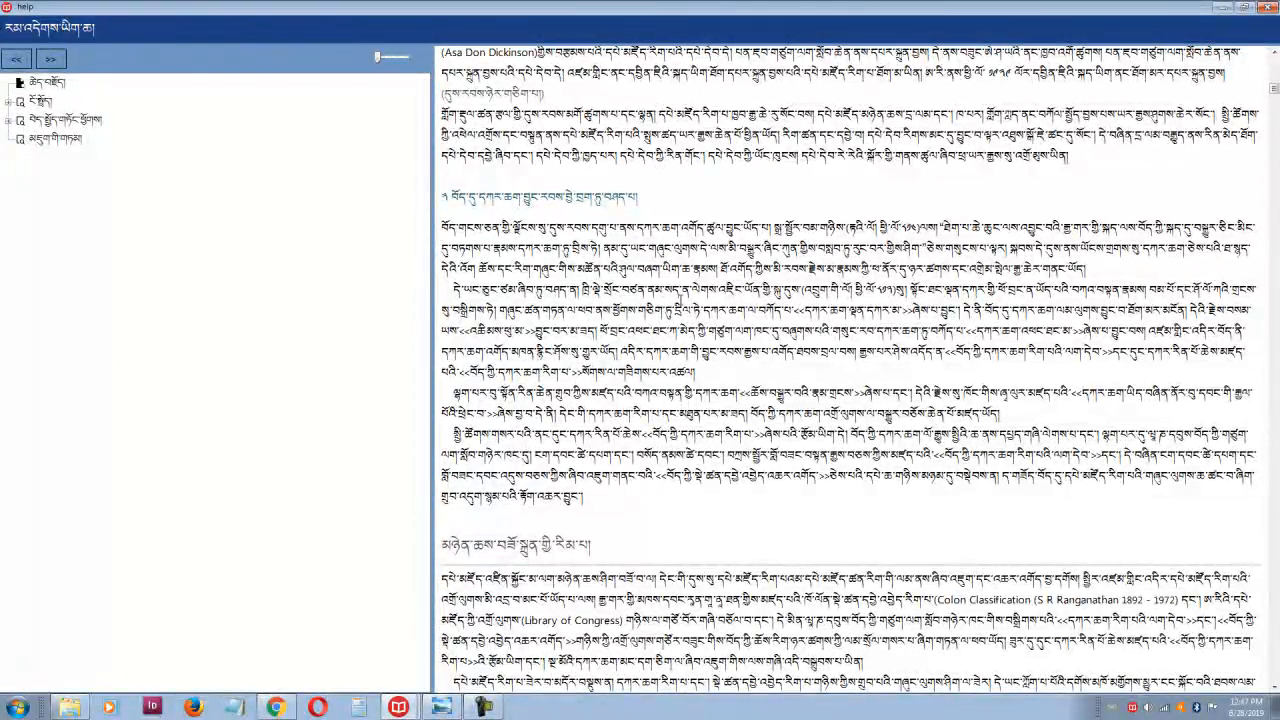
{"action": "scroll", "coordinate": [850, 370], "scroll_direction": "down", "scroll_amount": 6}
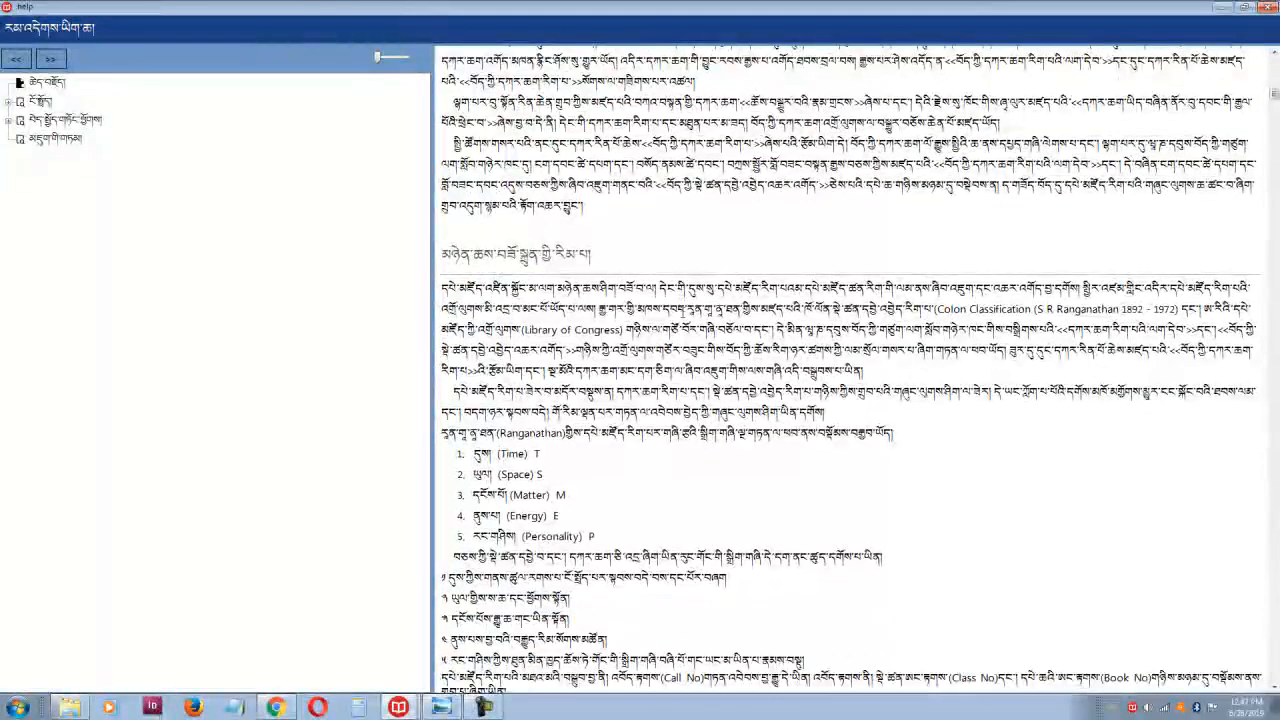
{"action": "scroll", "coordinate": [850, 370], "scroll_direction": "down", "scroll_amount": 2}
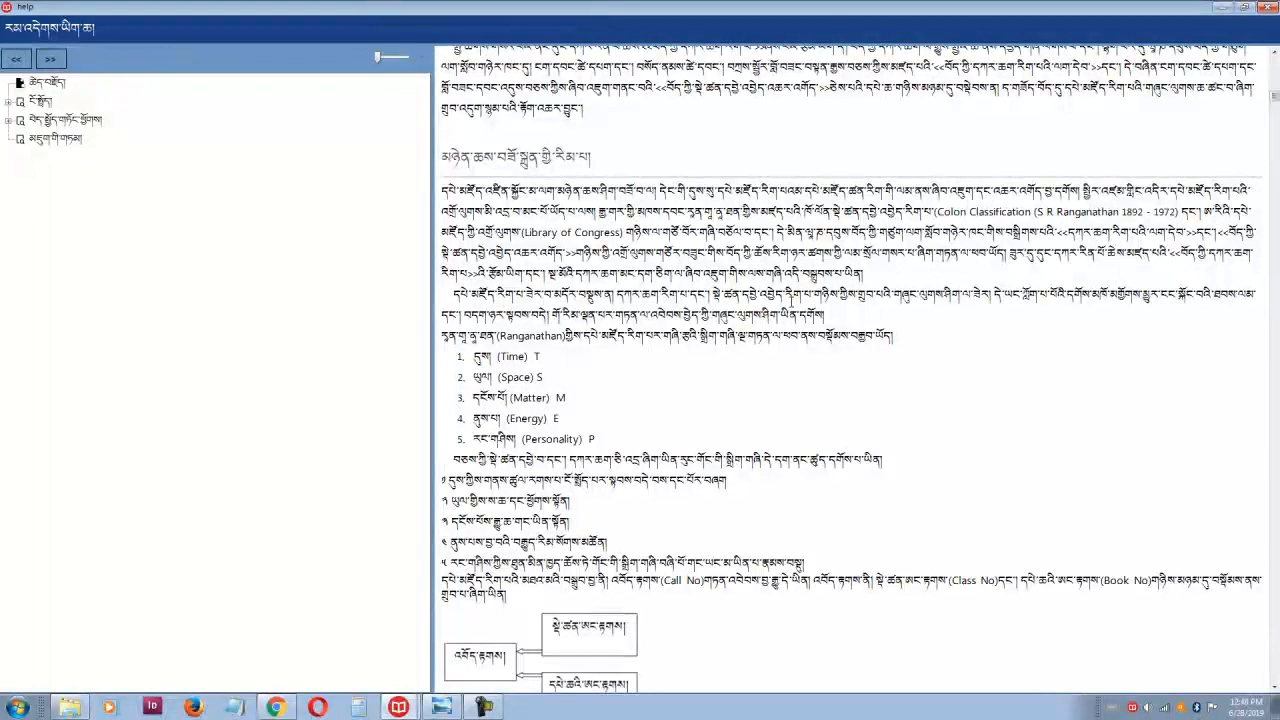
Restore the help window to its smaller size, shift it slightly across the main screen and close it.
{"action": "left_click", "coordinate": [1244, 8]}
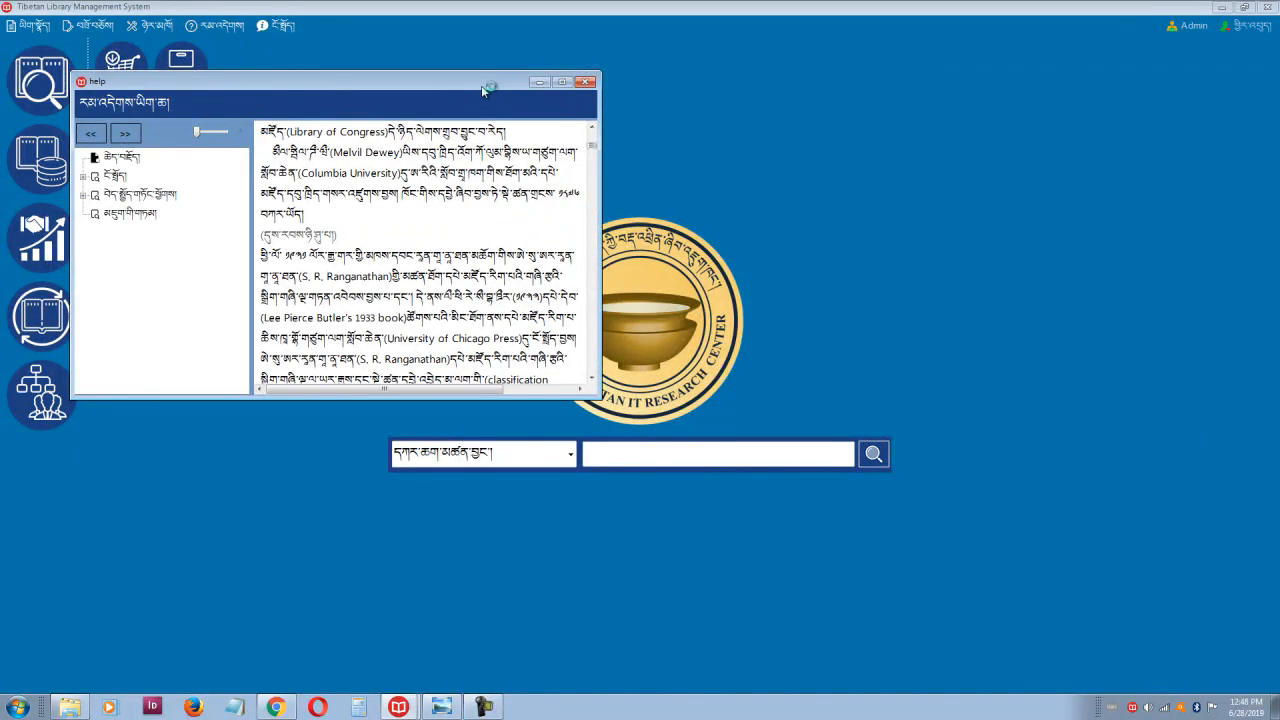
{"action": "left_click_drag", "start_coordinate": [481, 85], "coordinate": [561, 91]}
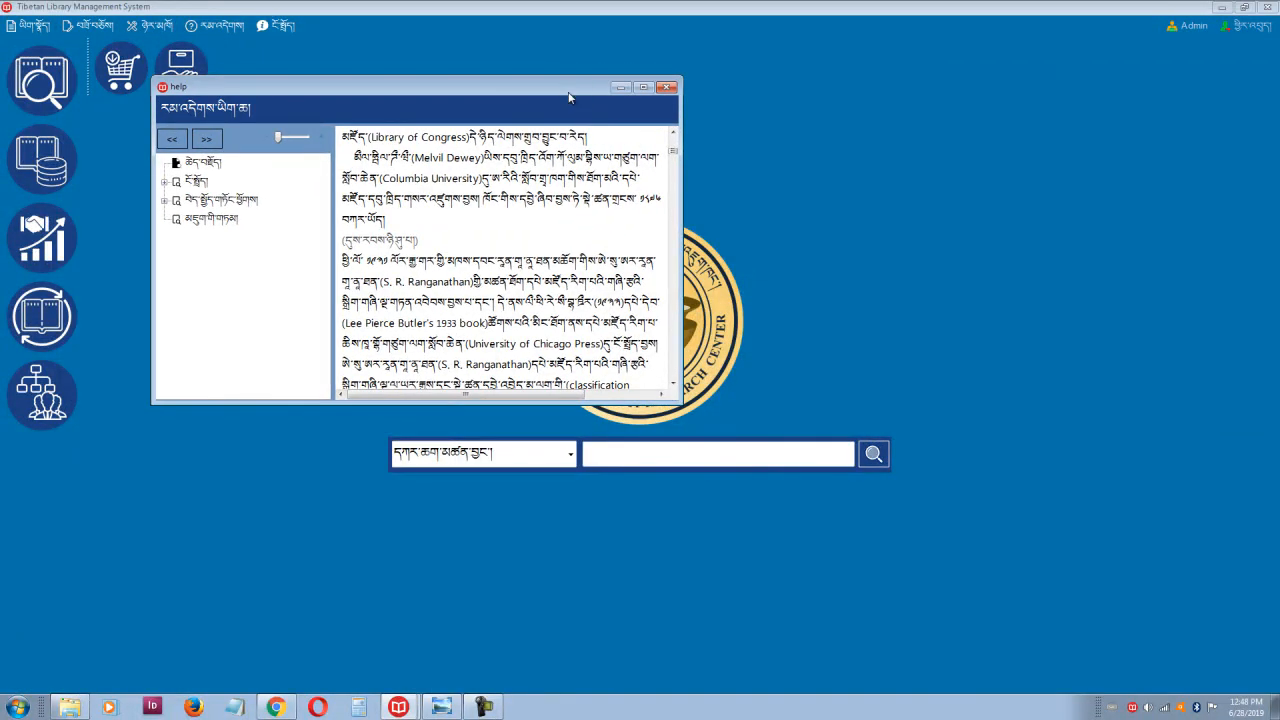
{"action": "left_click", "coordinate": [665, 88]}
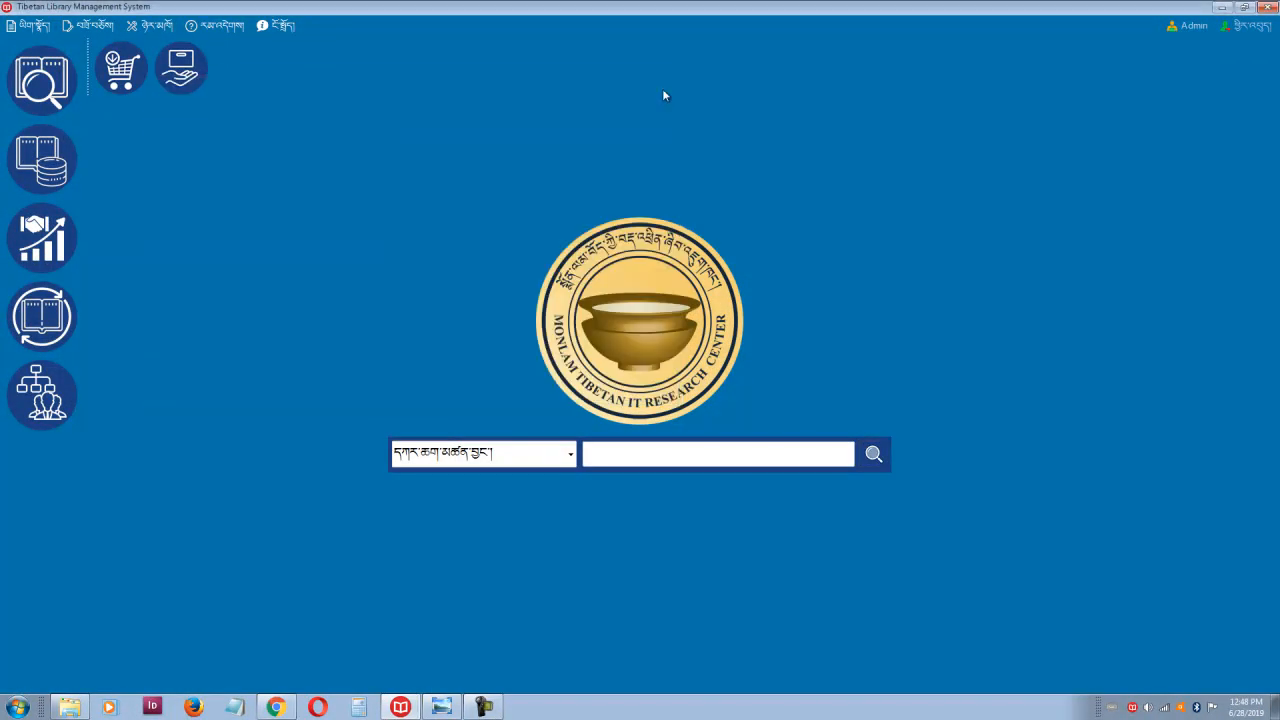